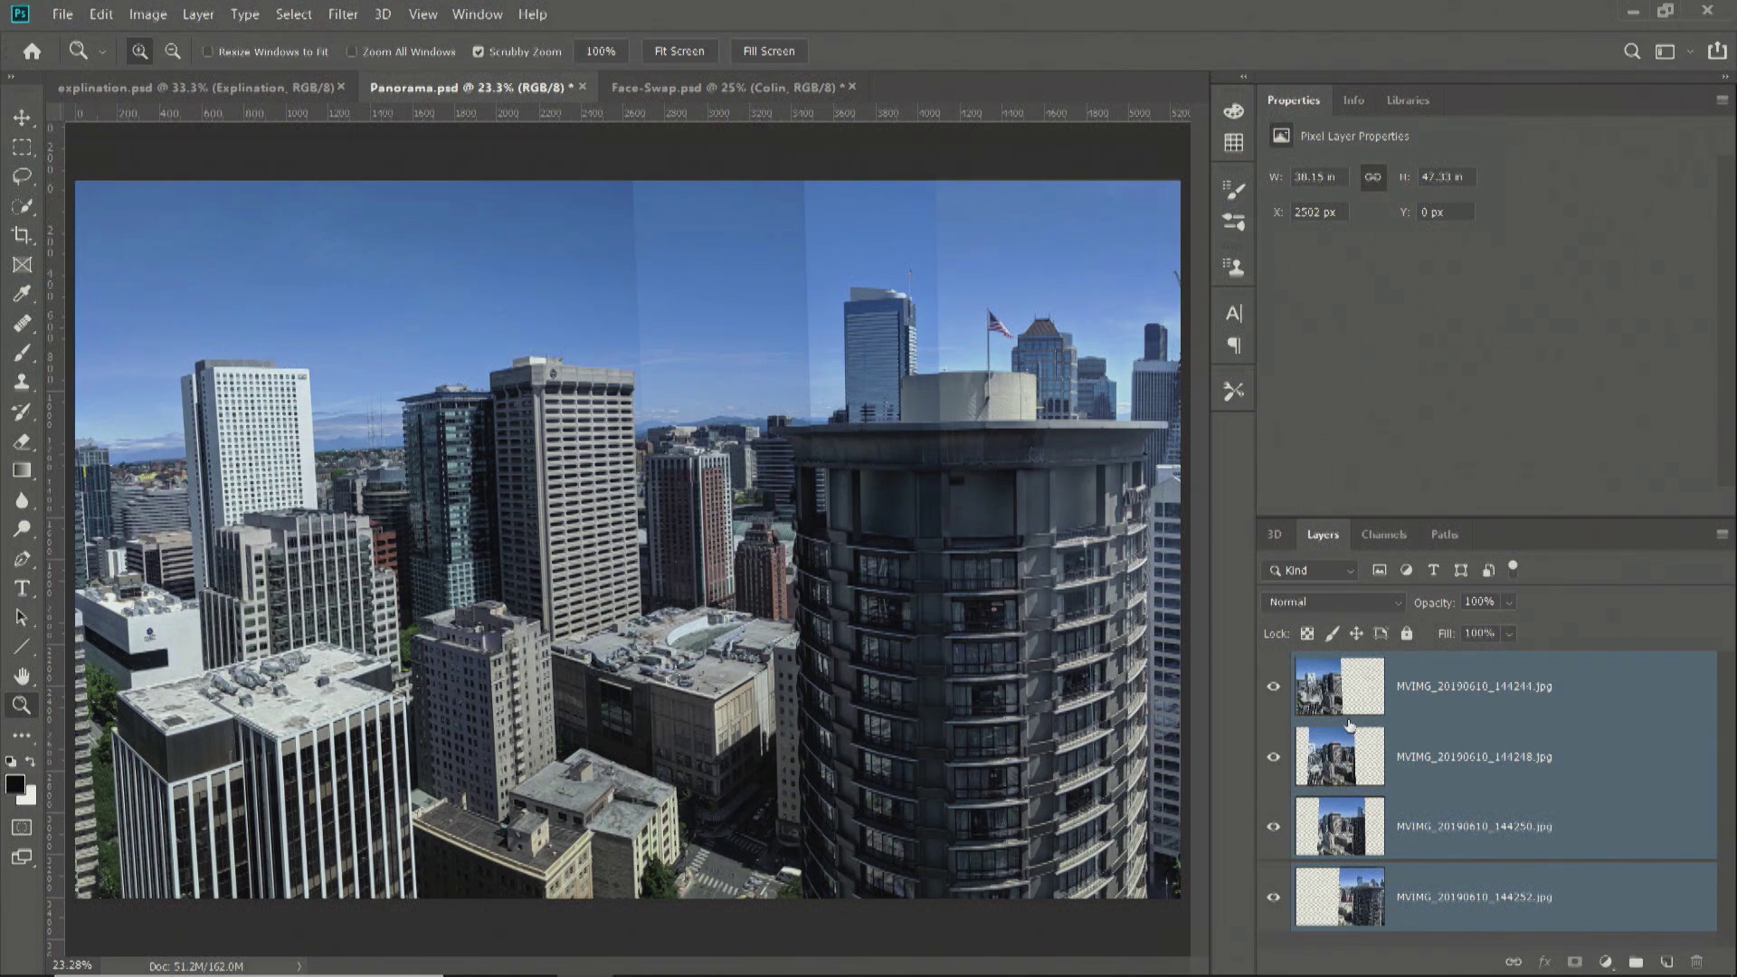
Toggle the skyline photo layers on and off to compare them, then make all four visible.
{"action": "left_click_drag", "start_coordinate": [1273, 687], "coordinate": [1282, 765]}
{"action": "left_click", "coordinate": [1274, 757]}
{"action": "left_click", "coordinate": [1273, 827]}
{"action": "left_click", "coordinate": [1274, 758]}
{"action": "left_click", "coordinate": [1273, 831]}
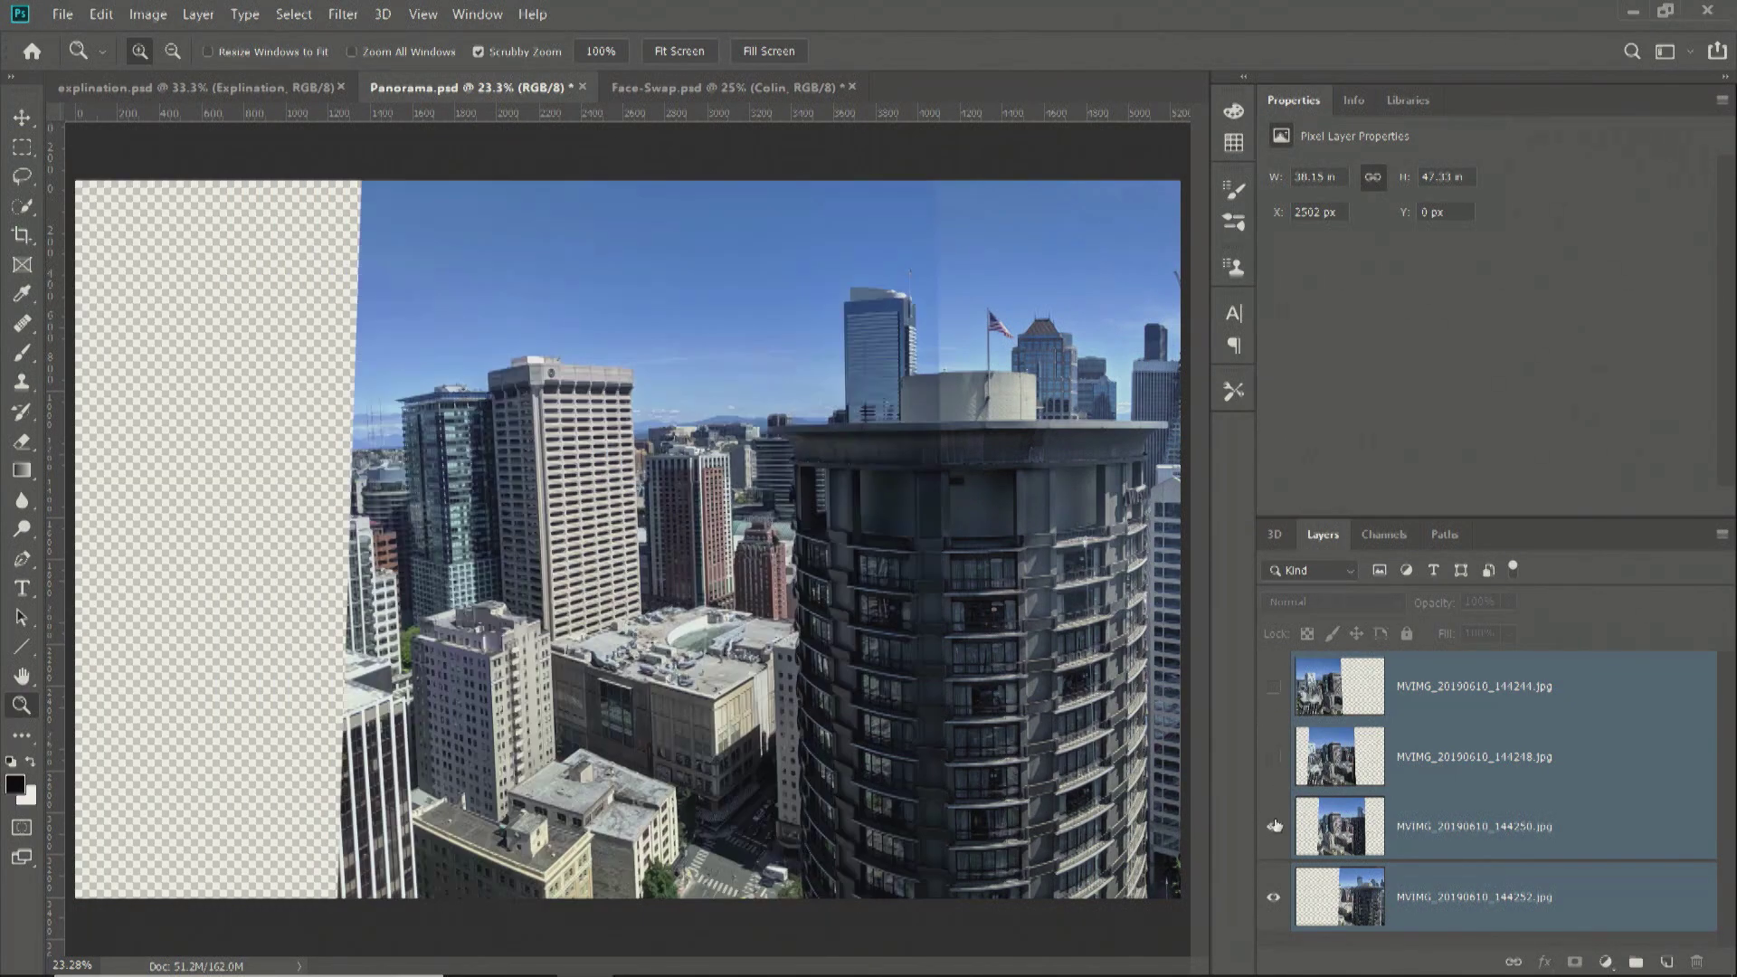
{"action": "left_click", "coordinate": [1274, 760]}
{"action": "left_click", "coordinate": [1273, 693]}
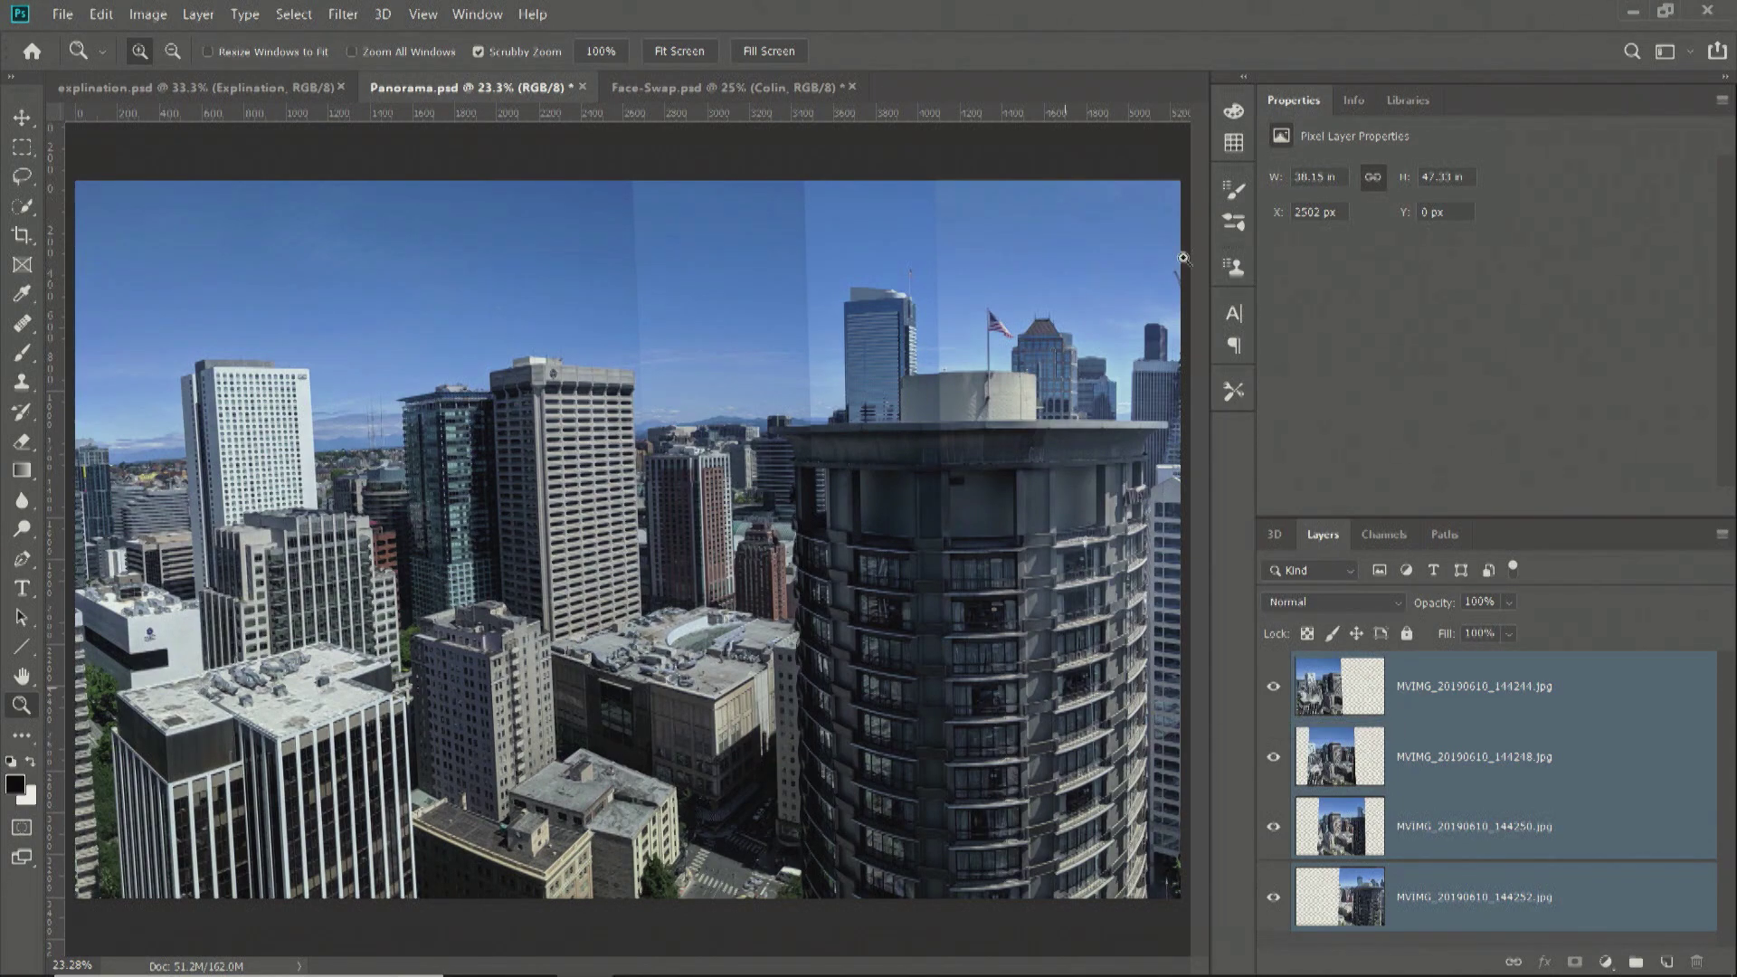
{"action": "left_click", "coordinate": [69, 15]}
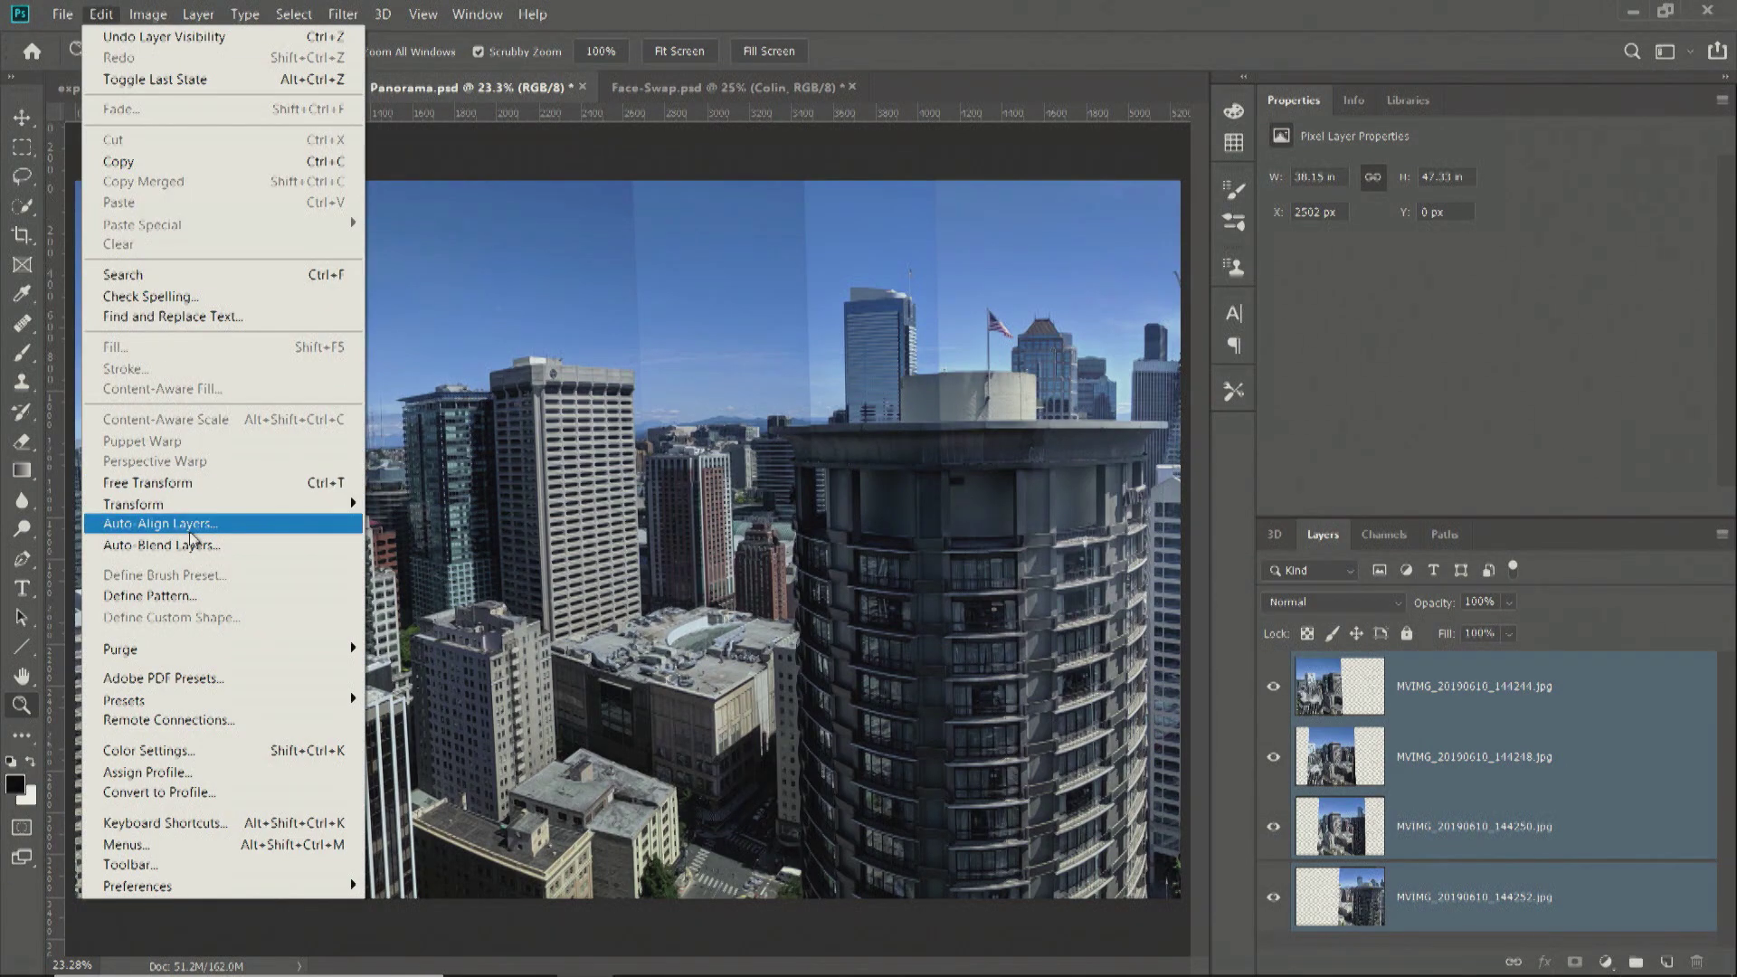
Auto-align the four layers with Auto projection, then auto-blend them as a Panorama with Seamless Tones.
{"action": "left_click", "coordinate": [161, 524]}
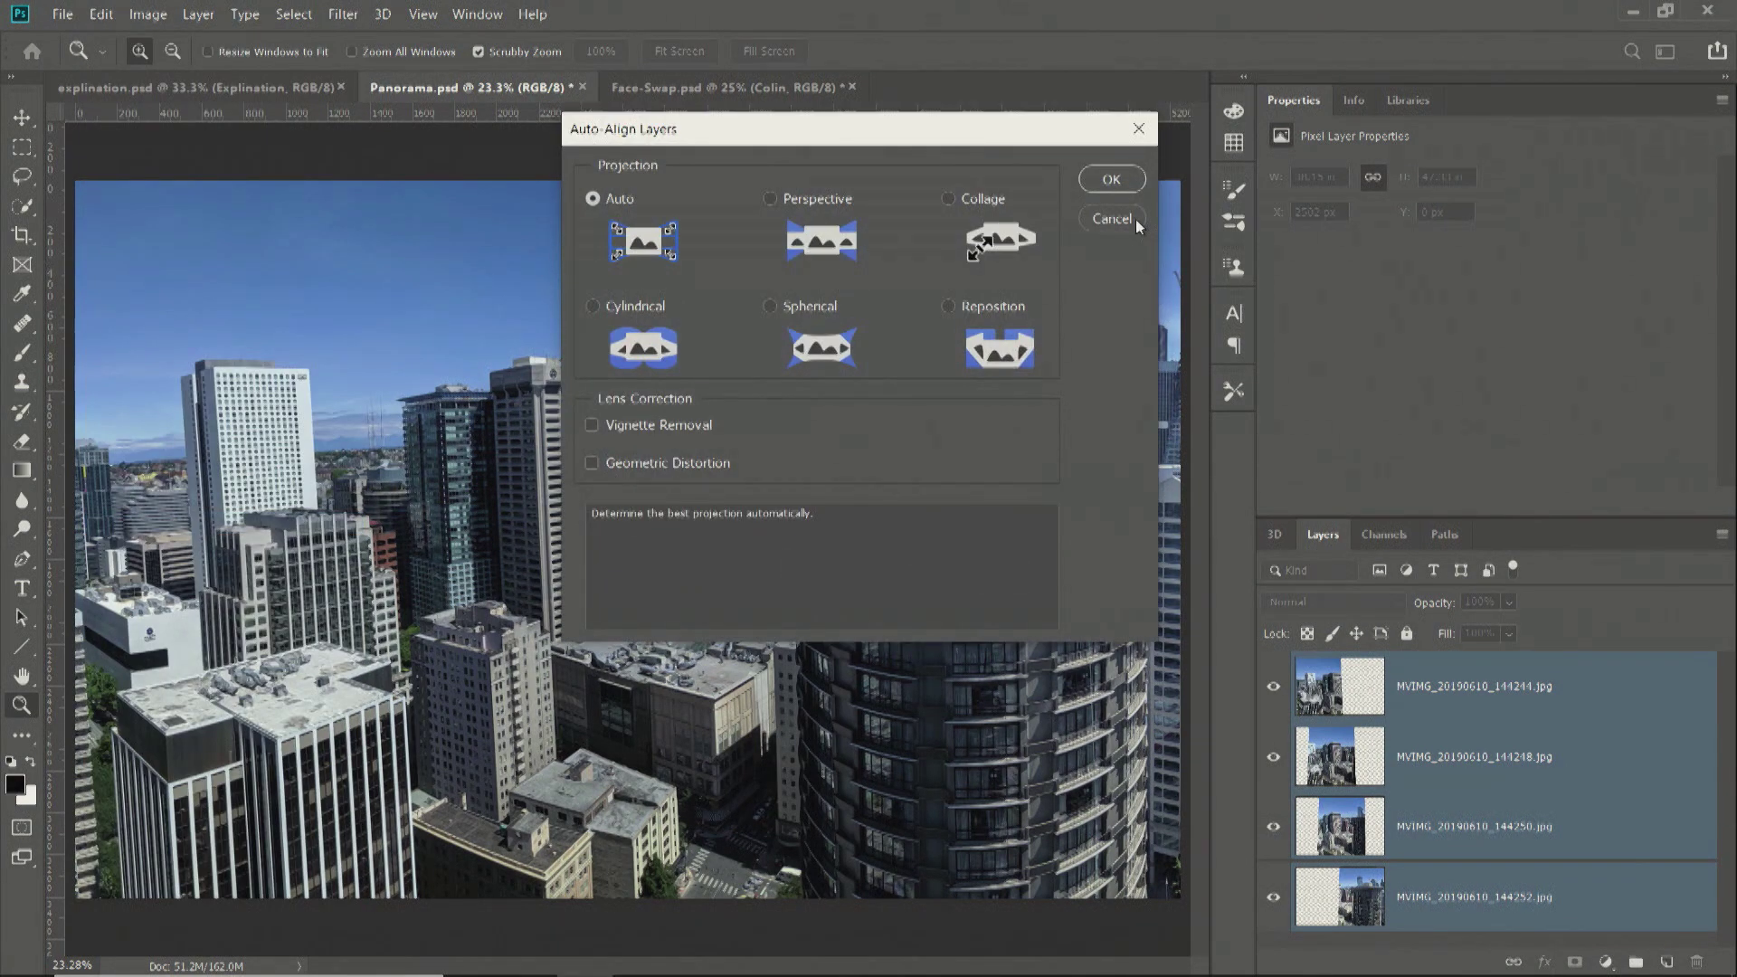
{"action": "left_click", "coordinate": [1112, 179]}
{"action": "left_click", "coordinate": [100, 15]}
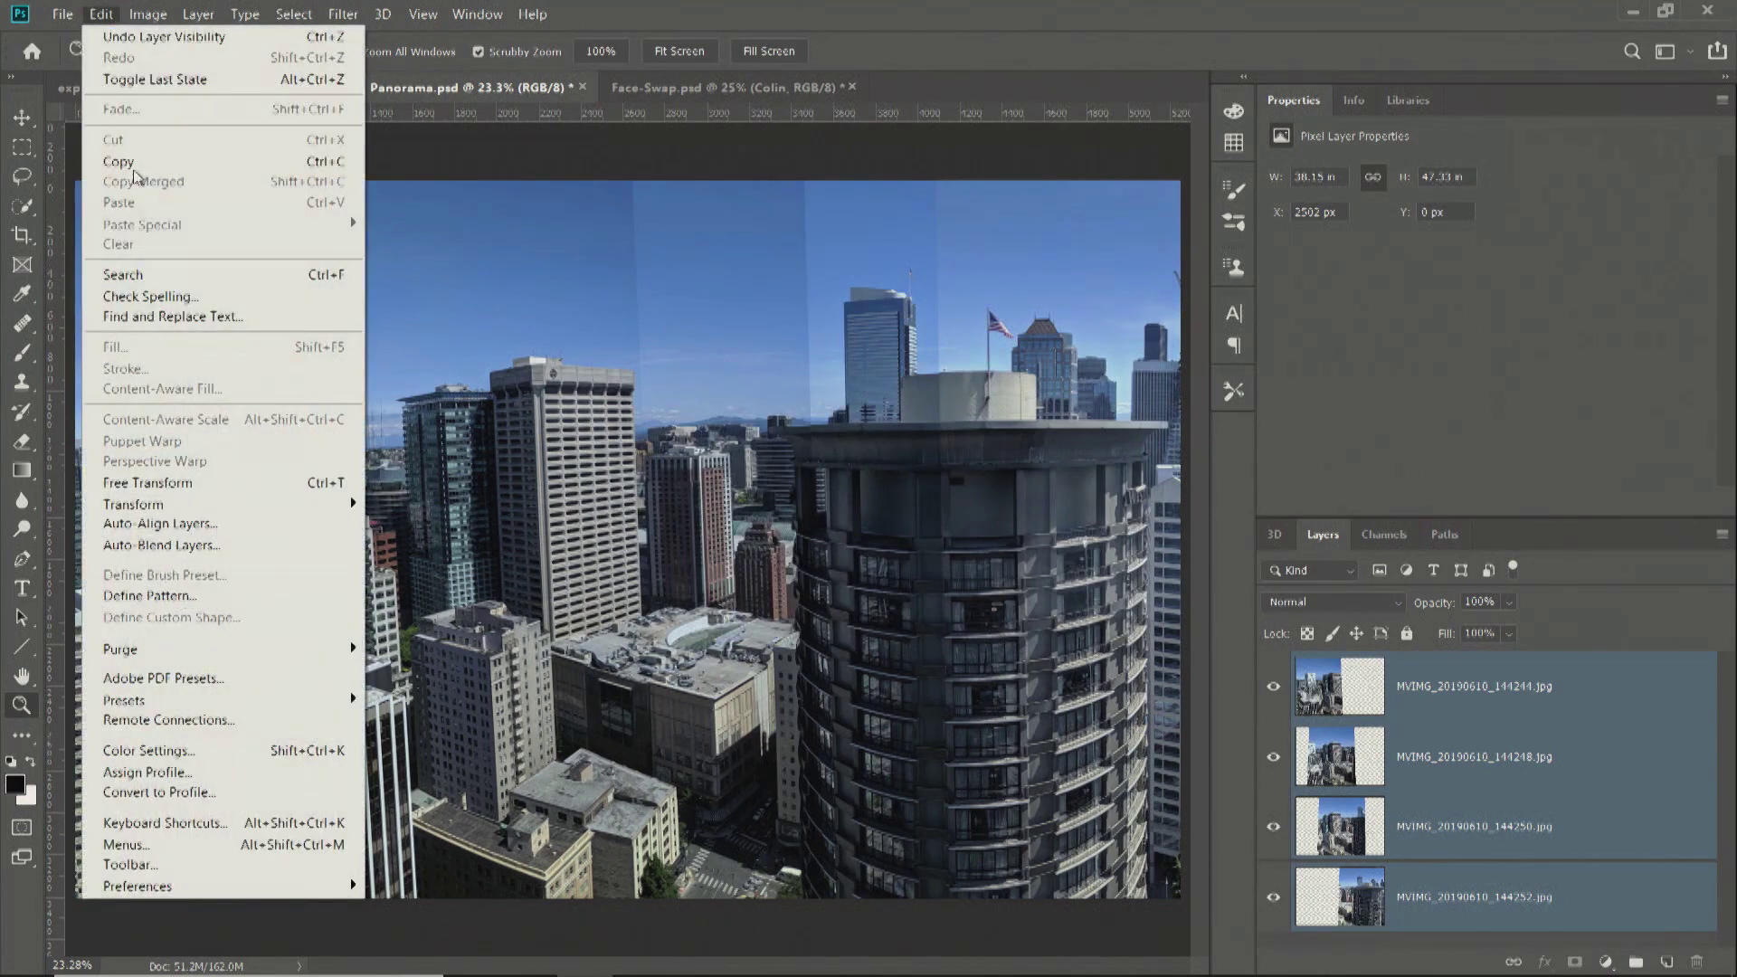
{"action": "left_click", "coordinate": [192, 545]}
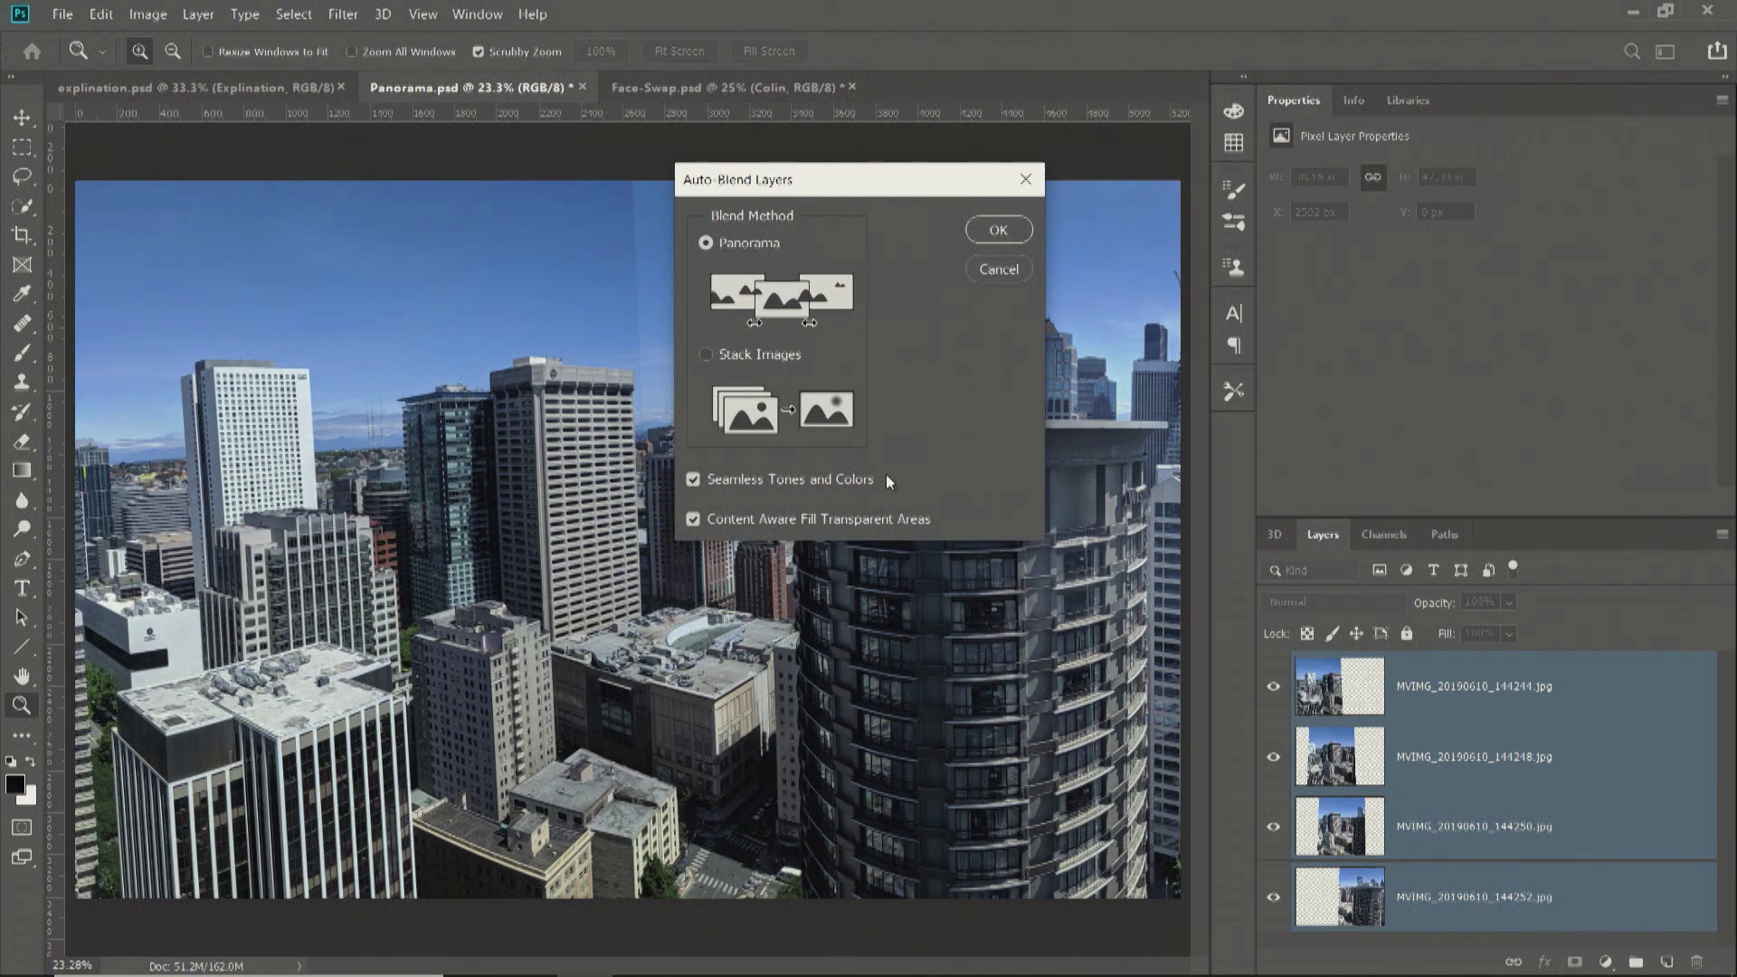
{"action": "left_click", "coordinate": [997, 232]}
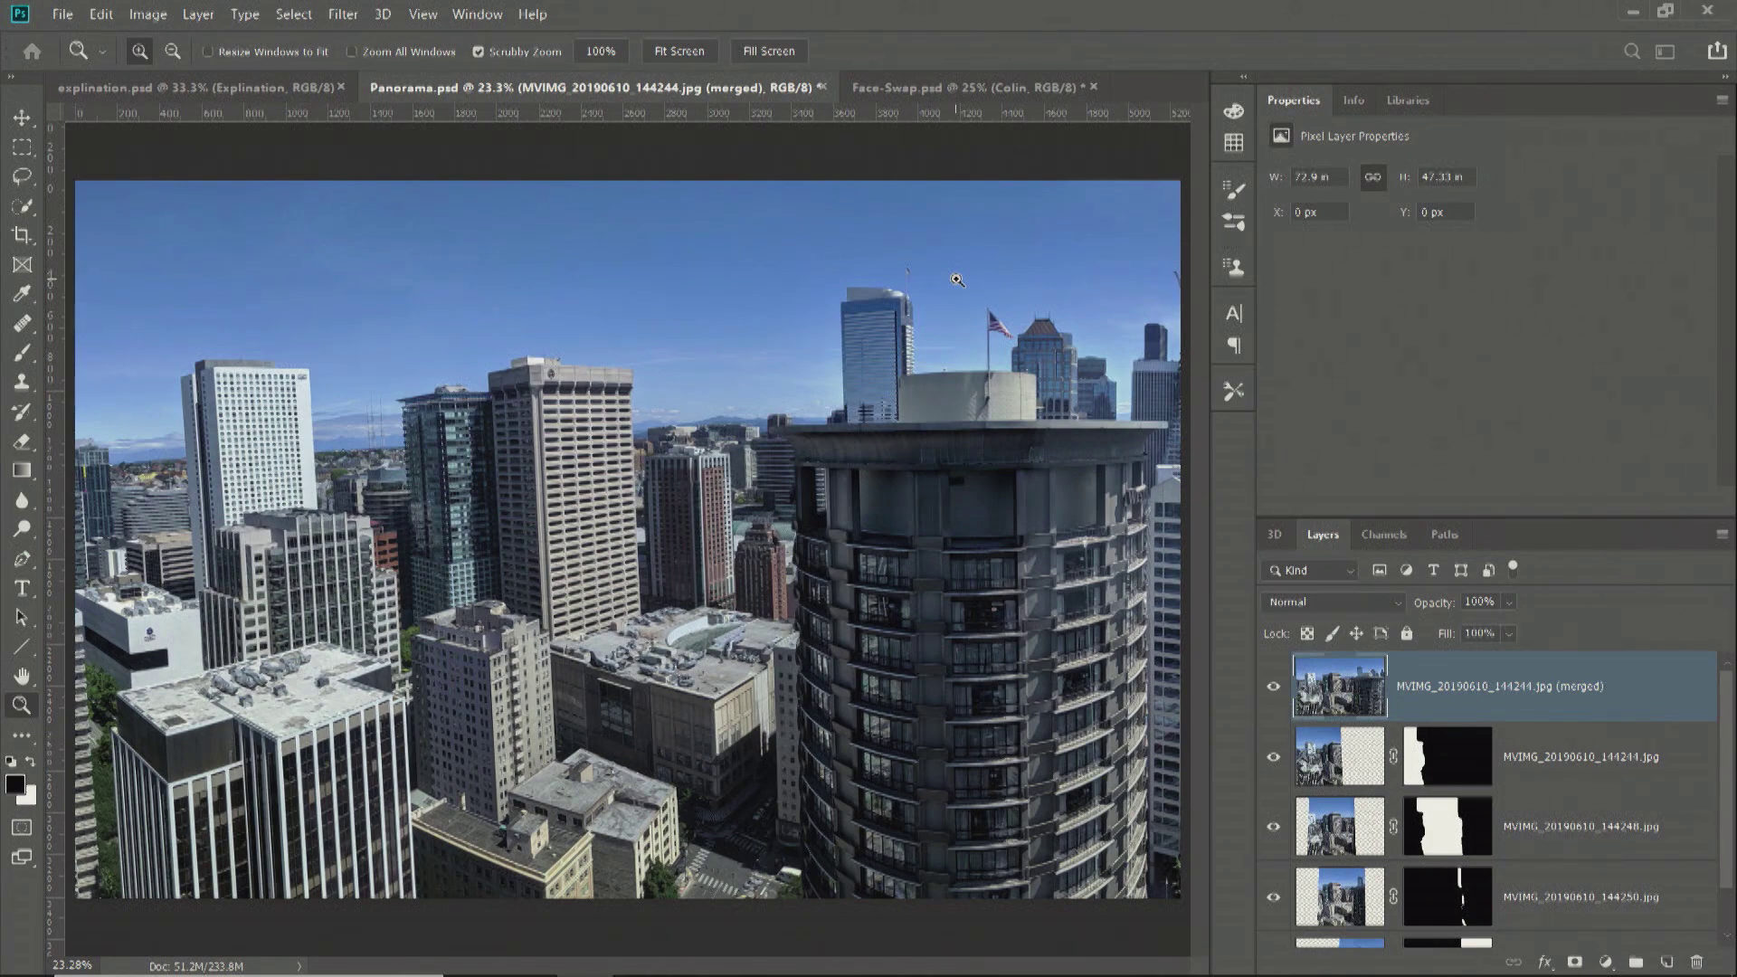
Switch to Face-Swap.psd, check the Colin layer and hide it, and show the Man layer.
{"action": "left_click", "coordinate": [970, 81]}
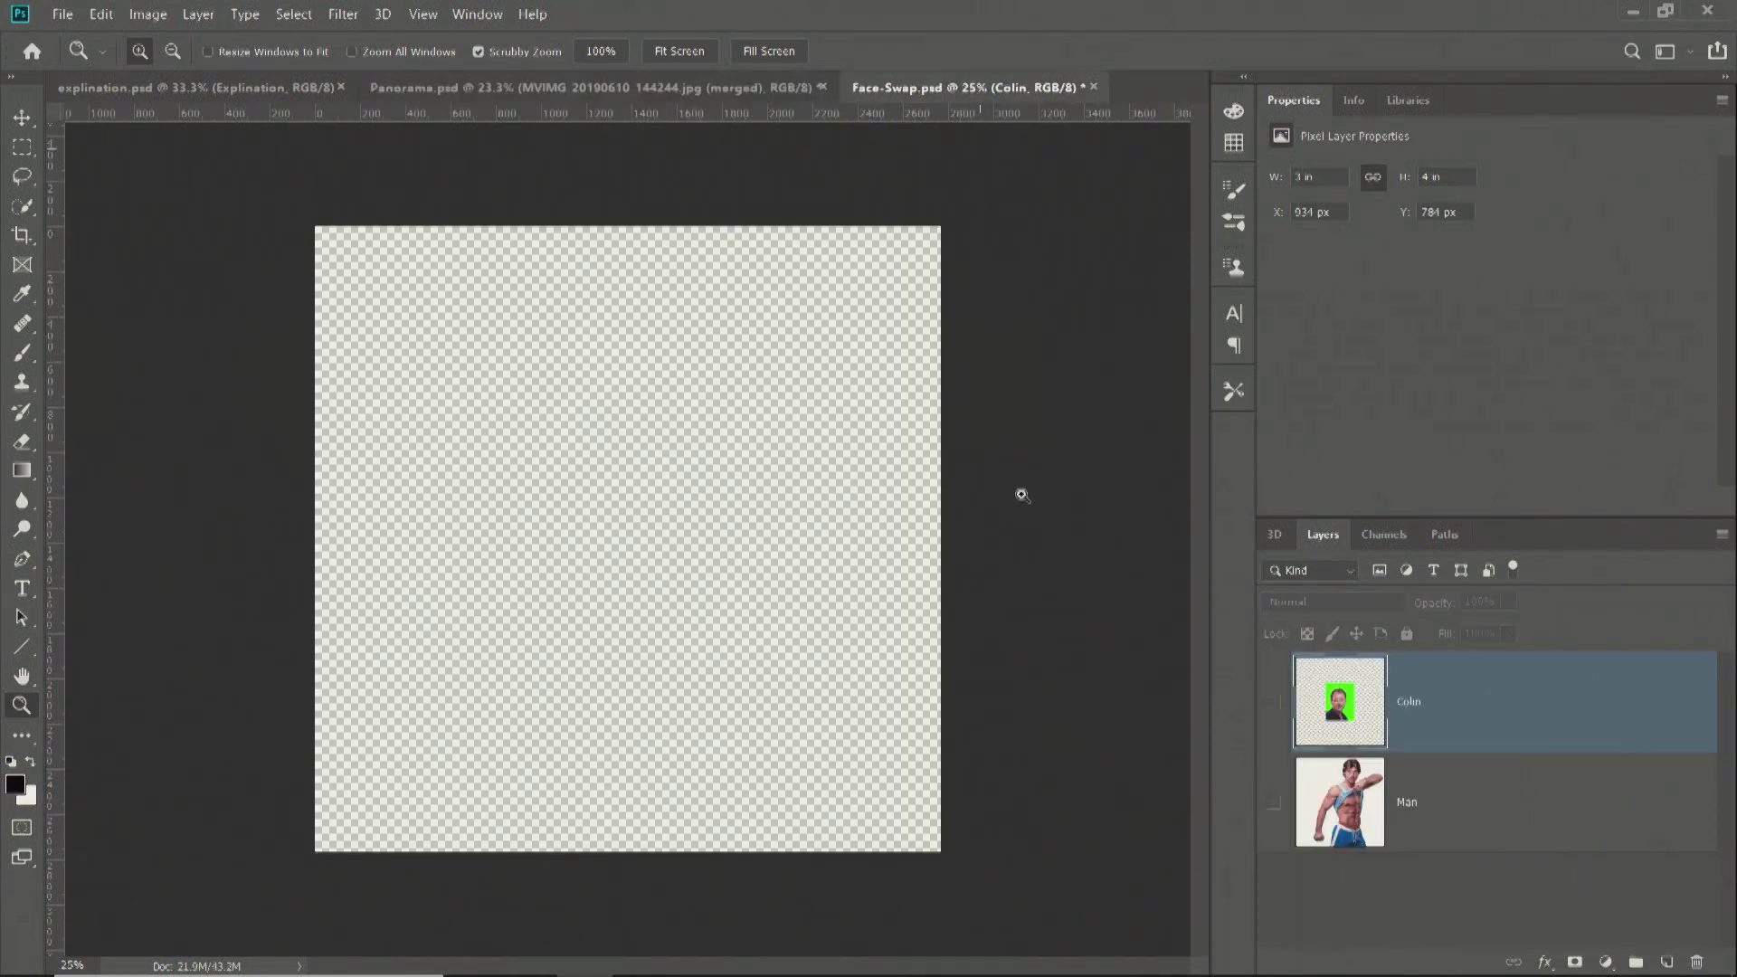
{"action": "left_click", "coordinate": [1270, 702]}
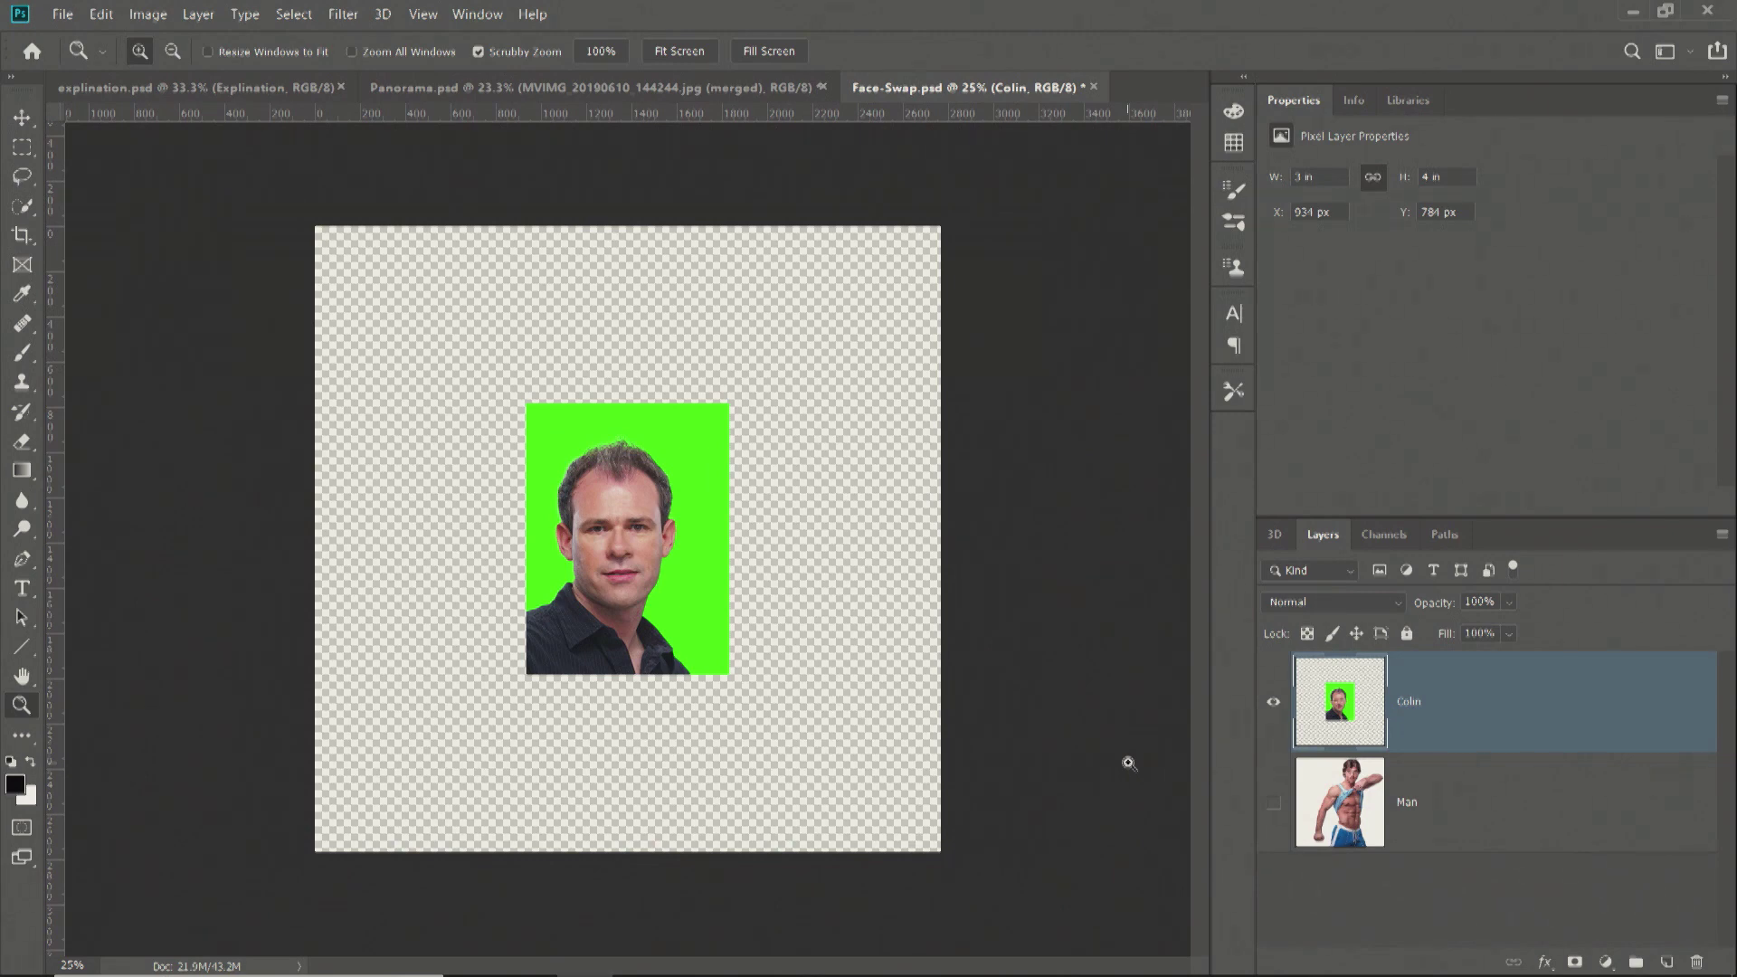
{"action": "left_click", "coordinate": [1272, 702]}
{"action": "left_click", "coordinate": [1273, 802]}
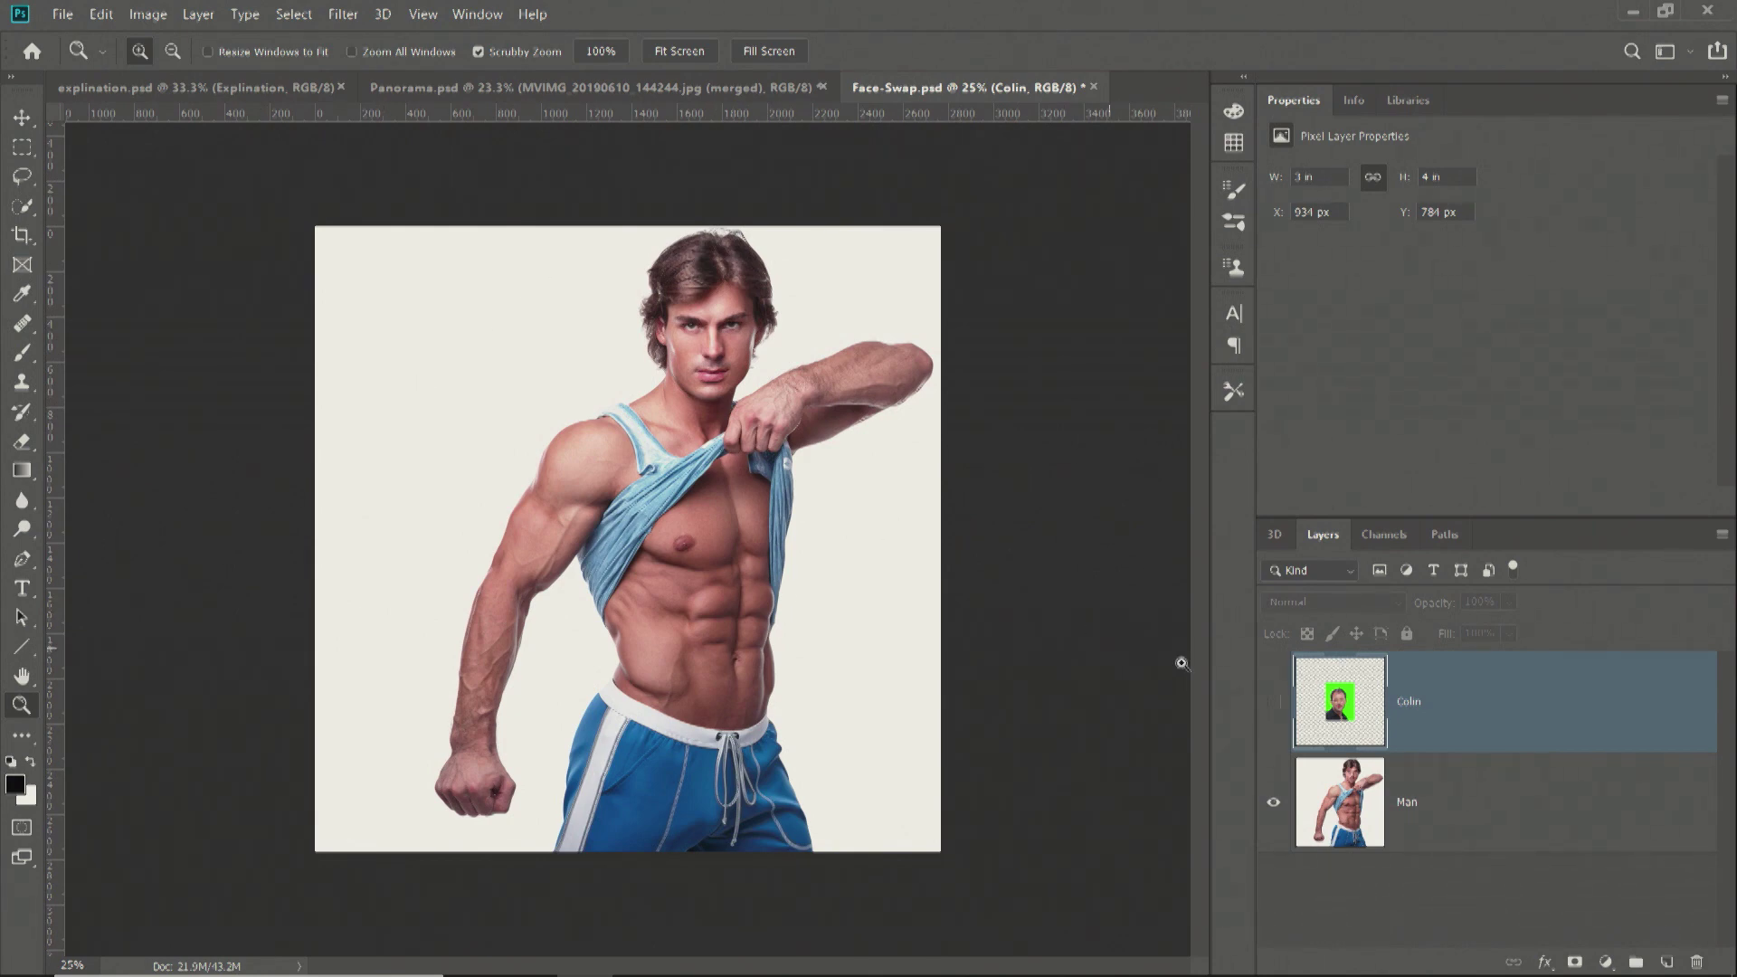
Scale the Colin portrait to 94.83% over the man's head and set its opacity to 74%.
{"action": "left_click", "coordinate": [1273, 703]}
{"action": "left_click", "coordinate": [21, 118]}
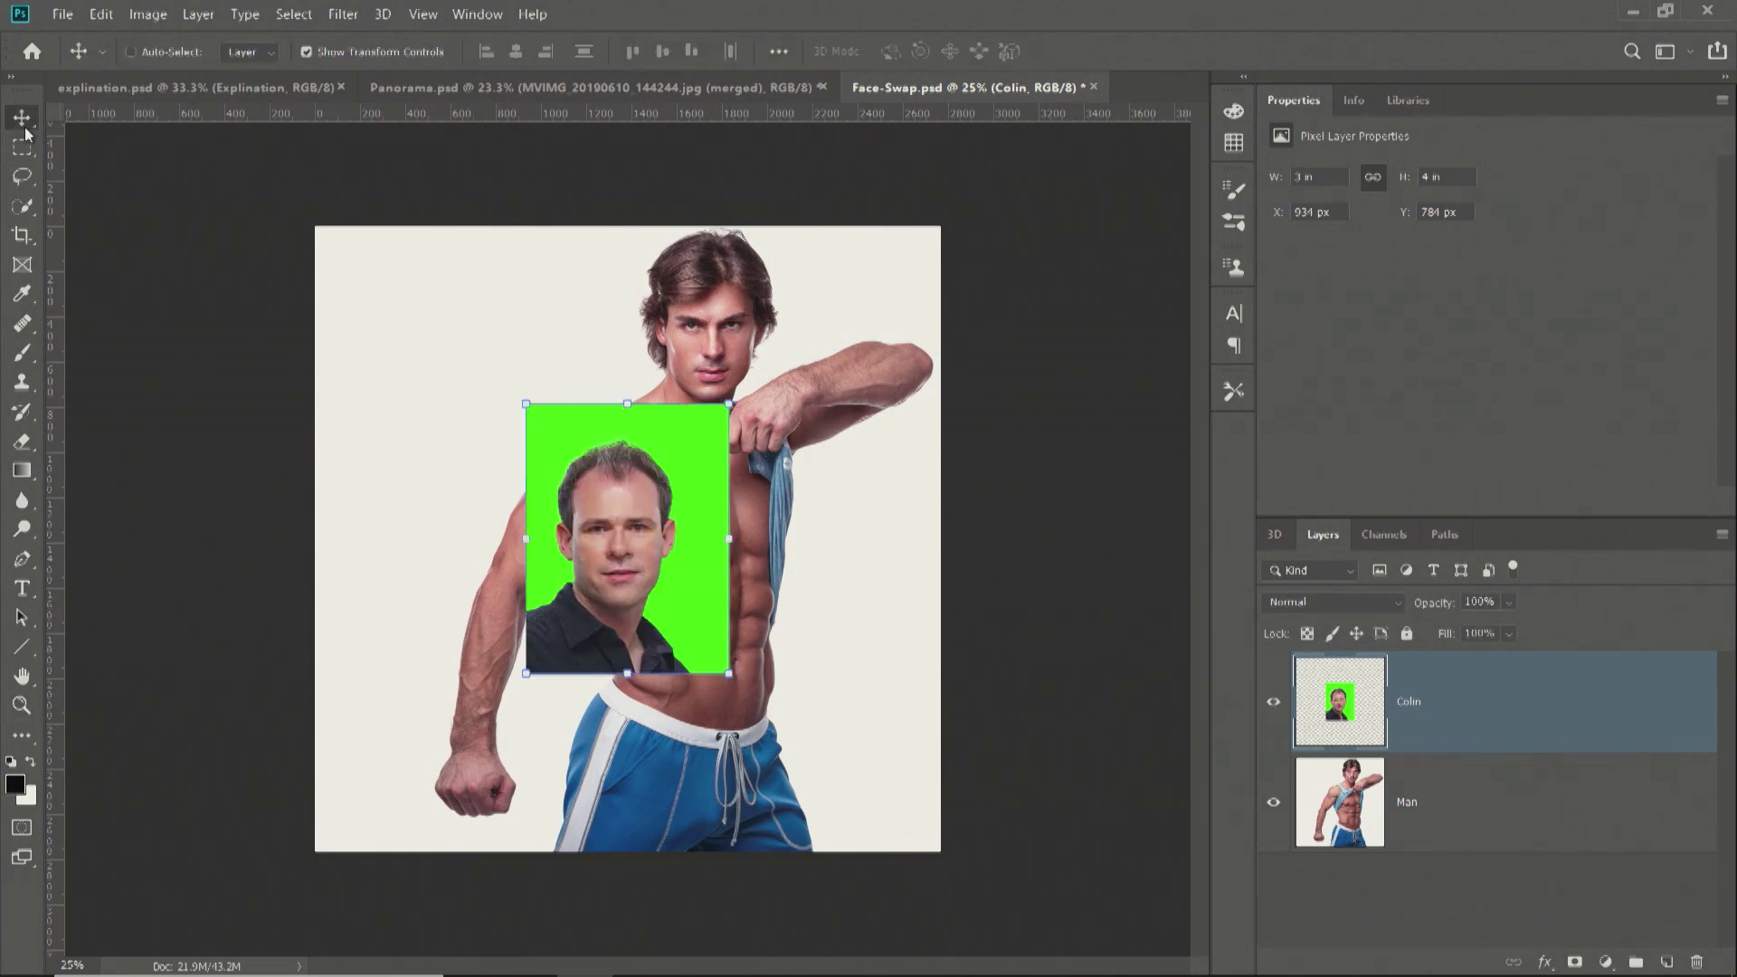
{"action": "key", "text": "ctrl+t"}
{"action": "left_click_drag", "start_coordinate": [704, 534], "coordinate": [805, 357]}
{"action": "left_click_drag", "start_coordinate": [1448, 606], "coordinate": [1379, 608]}
{"action": "left_click_drag", "start_coordinate": [719, 434], "coordinate": [706, 369]}
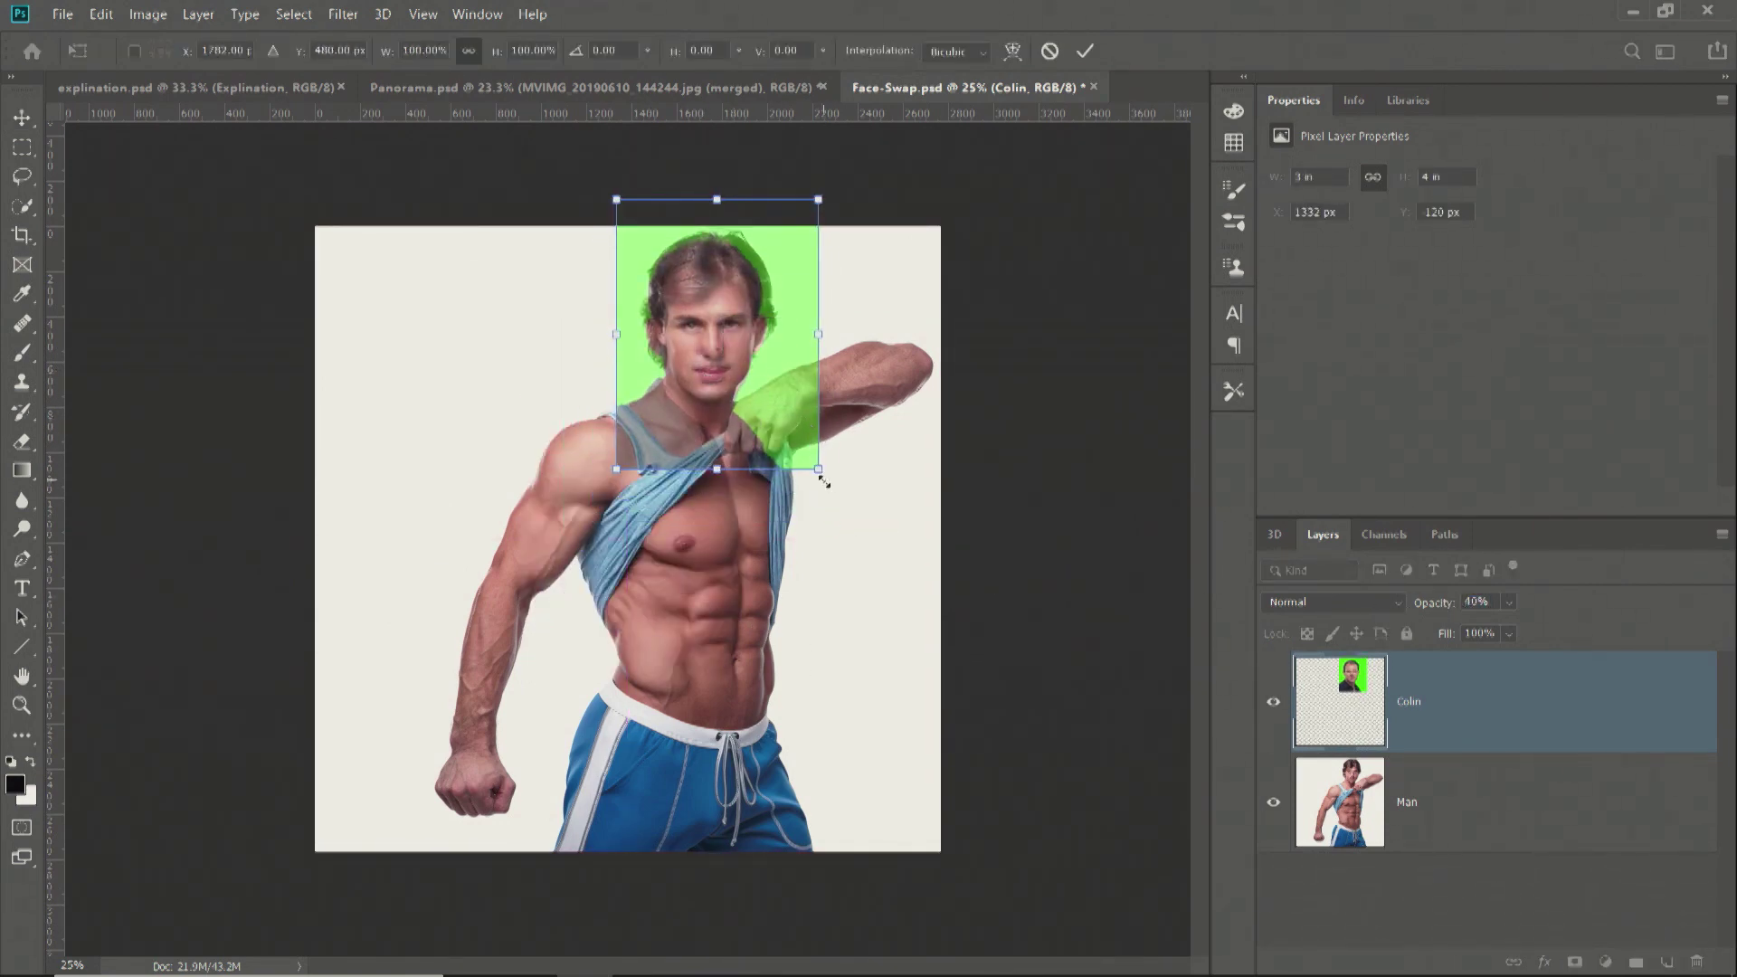
{"action": "left_click_drag", "start_coordinate": [819, 471], "coordinate": [808, 455]}
{"action": "left_click_drag", "start_coordinate": [703, 361], "coordinate": [717, 372]}
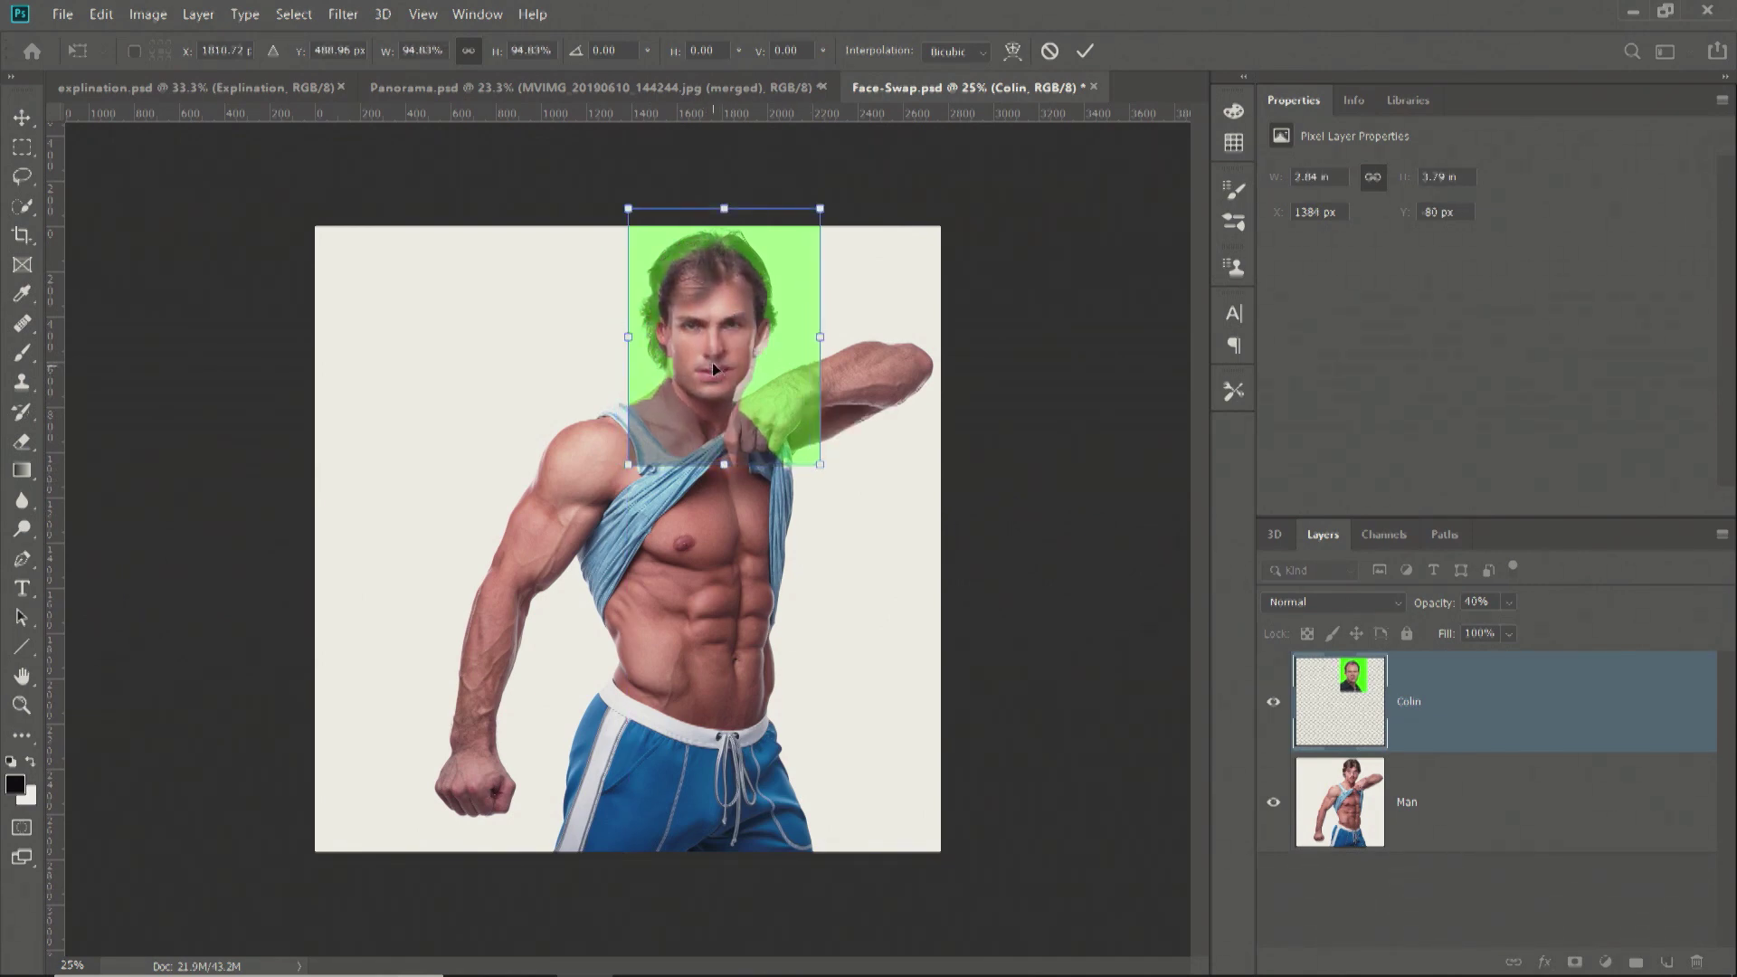
{"action": "left_click_drag", "start_coordinate": [1435, 605], "coordinate": [1621, 600]}
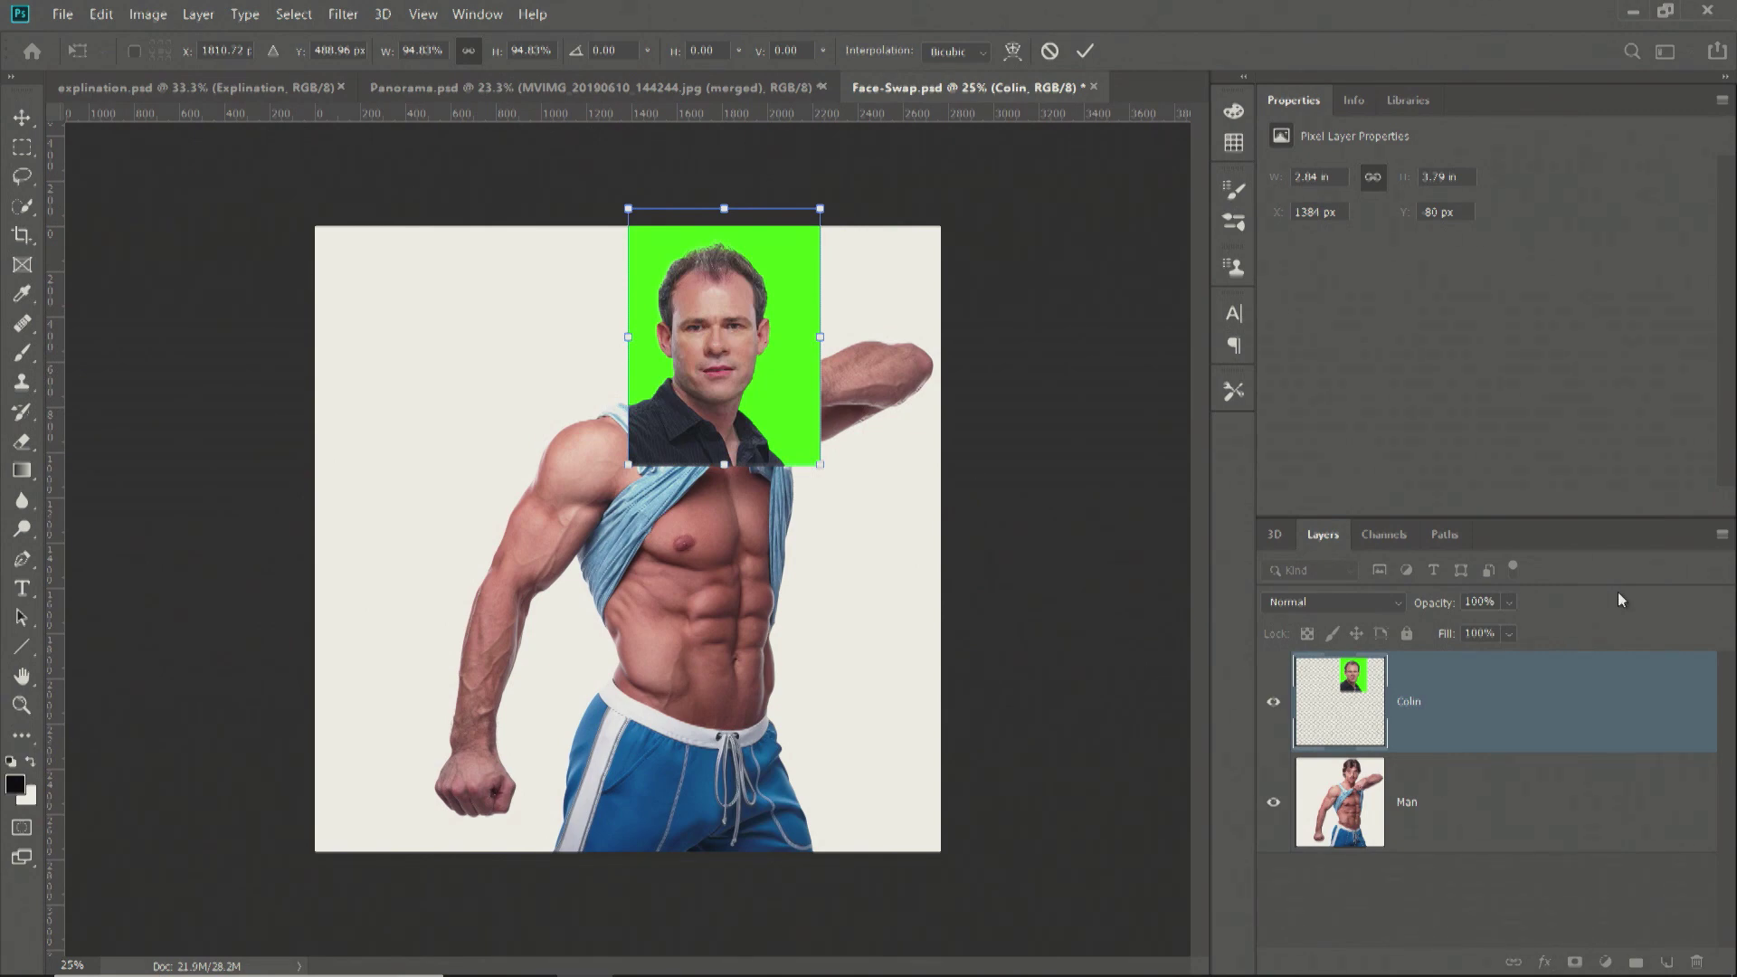
{"action": "key", "text": "Return"}
{"action": "left_click_drag", "start_coordinate": [1430, 604], "coordinate": [1400, 604]}
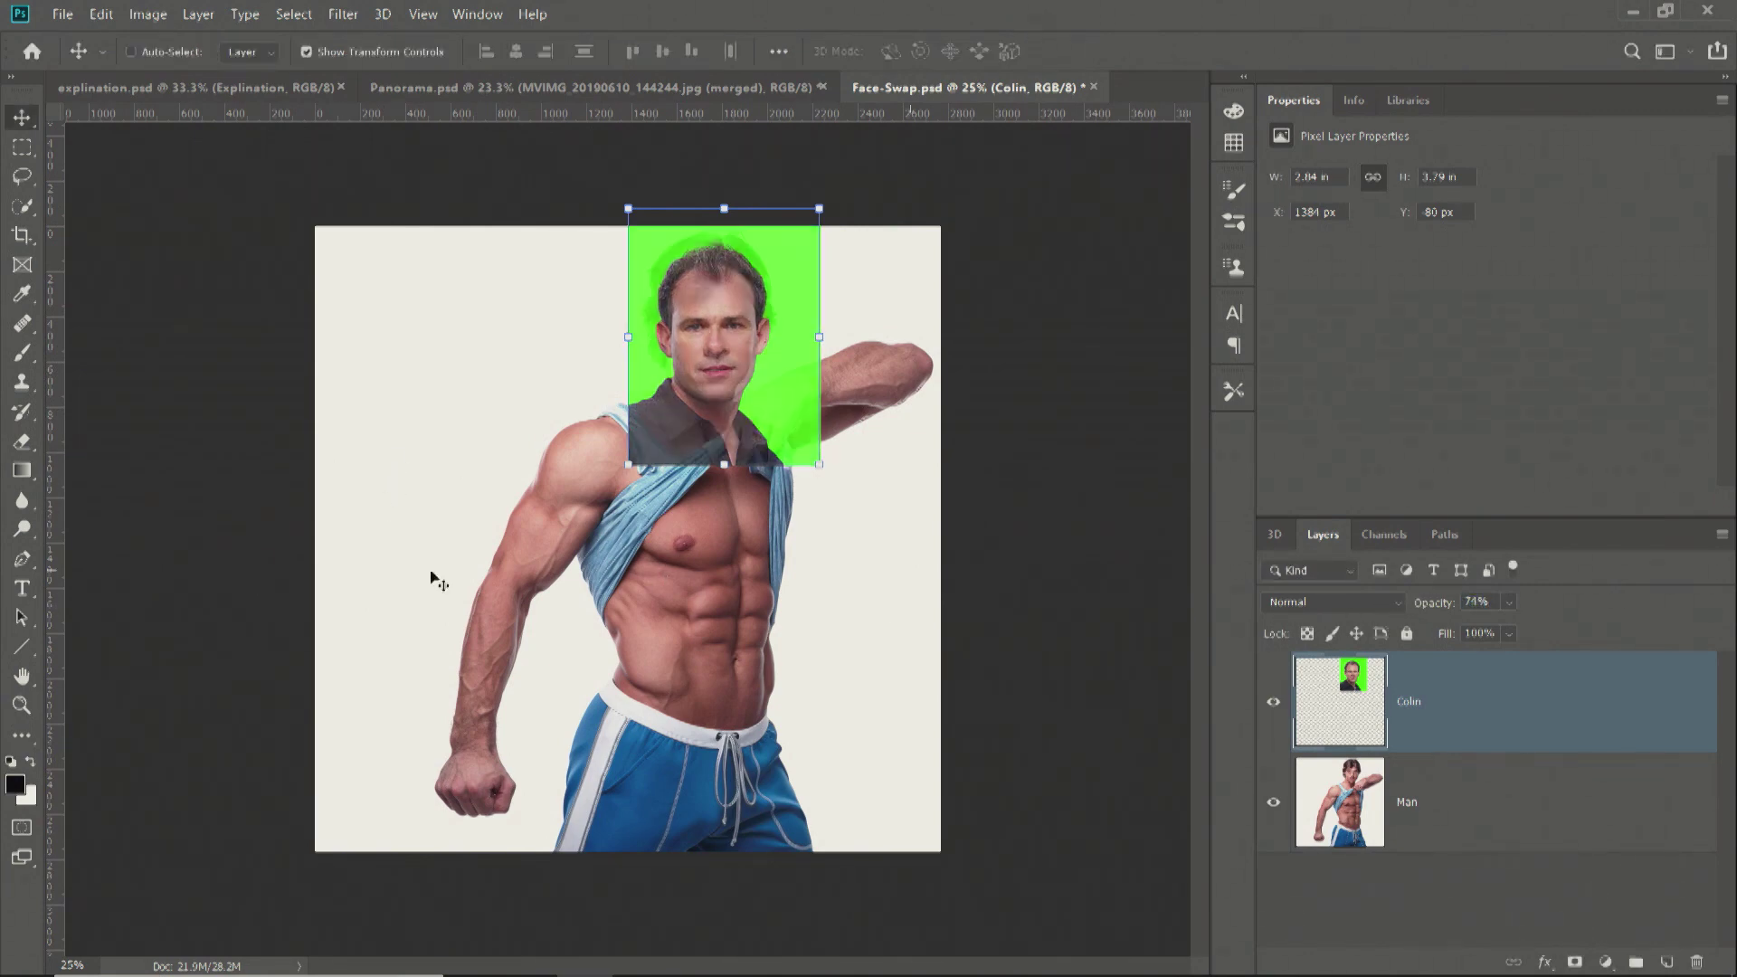
Zoom in, lasso around Colin's face, and add a layer mask limited to the face.
{"action": "left_click", "coordinate": [22, 705]}
{"action": "left_click", "coordinate": [696, 323]}
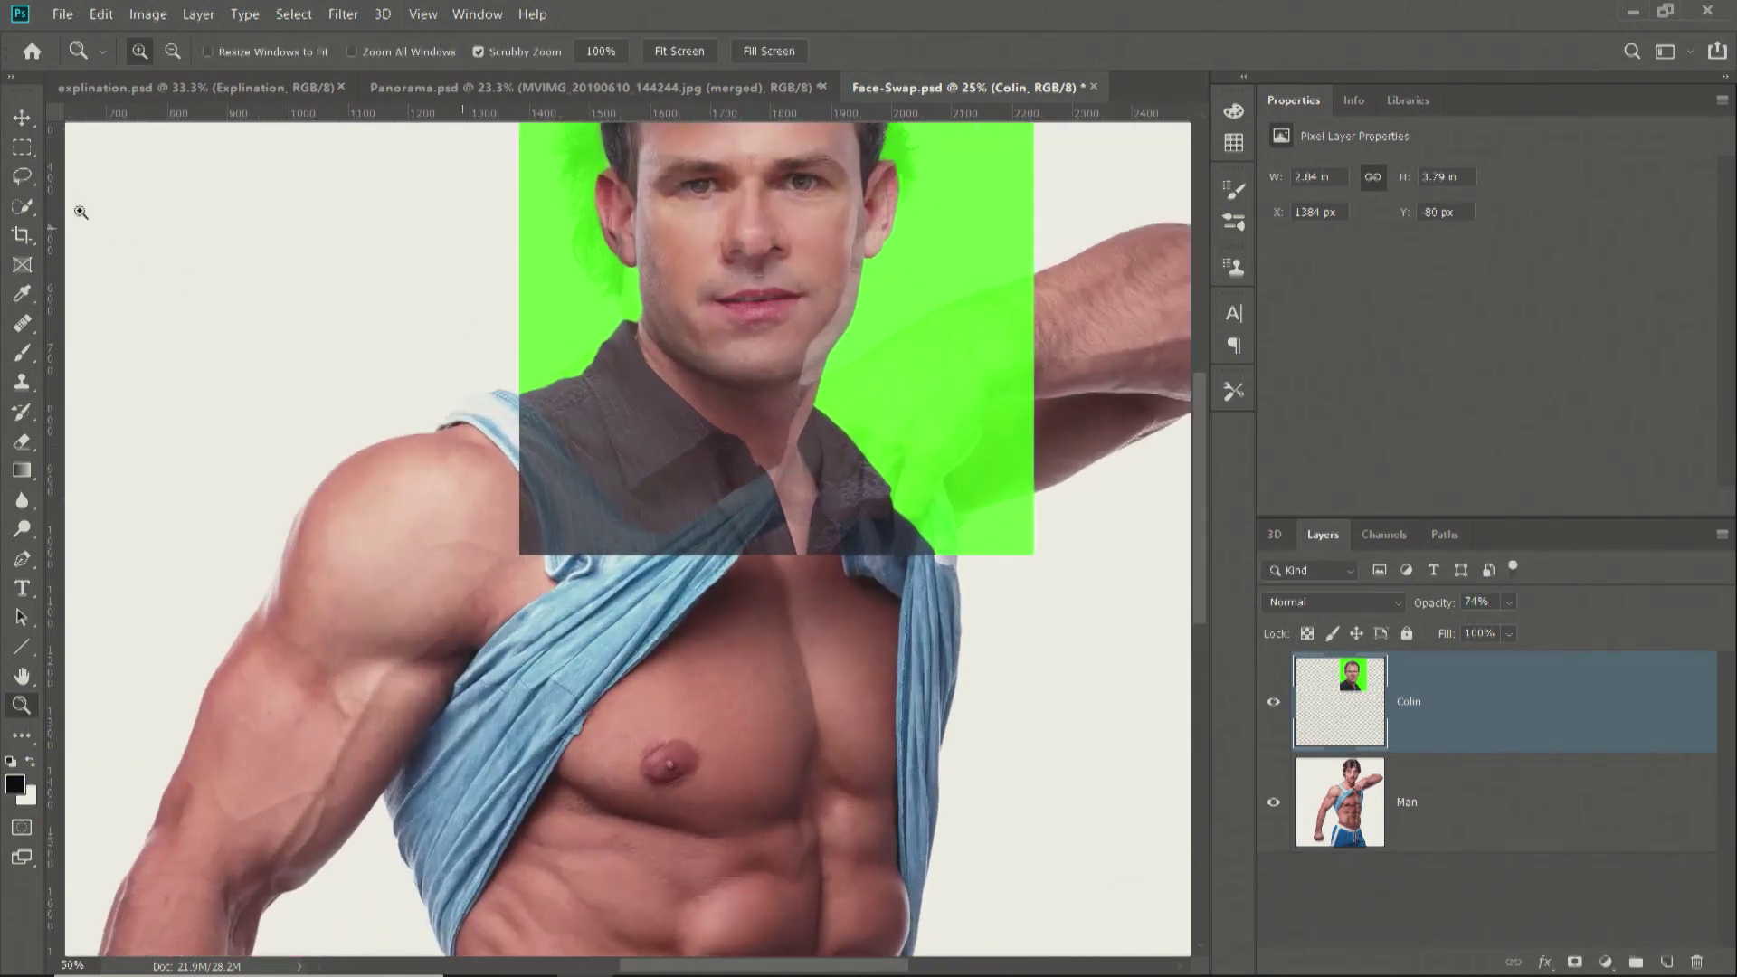
{"action": "left_click", "coordinate": [22, 175]}
{"action": "scroll", "coordinate": [765, 407], "scroll_direction": "up", "scroll_amount": 3}
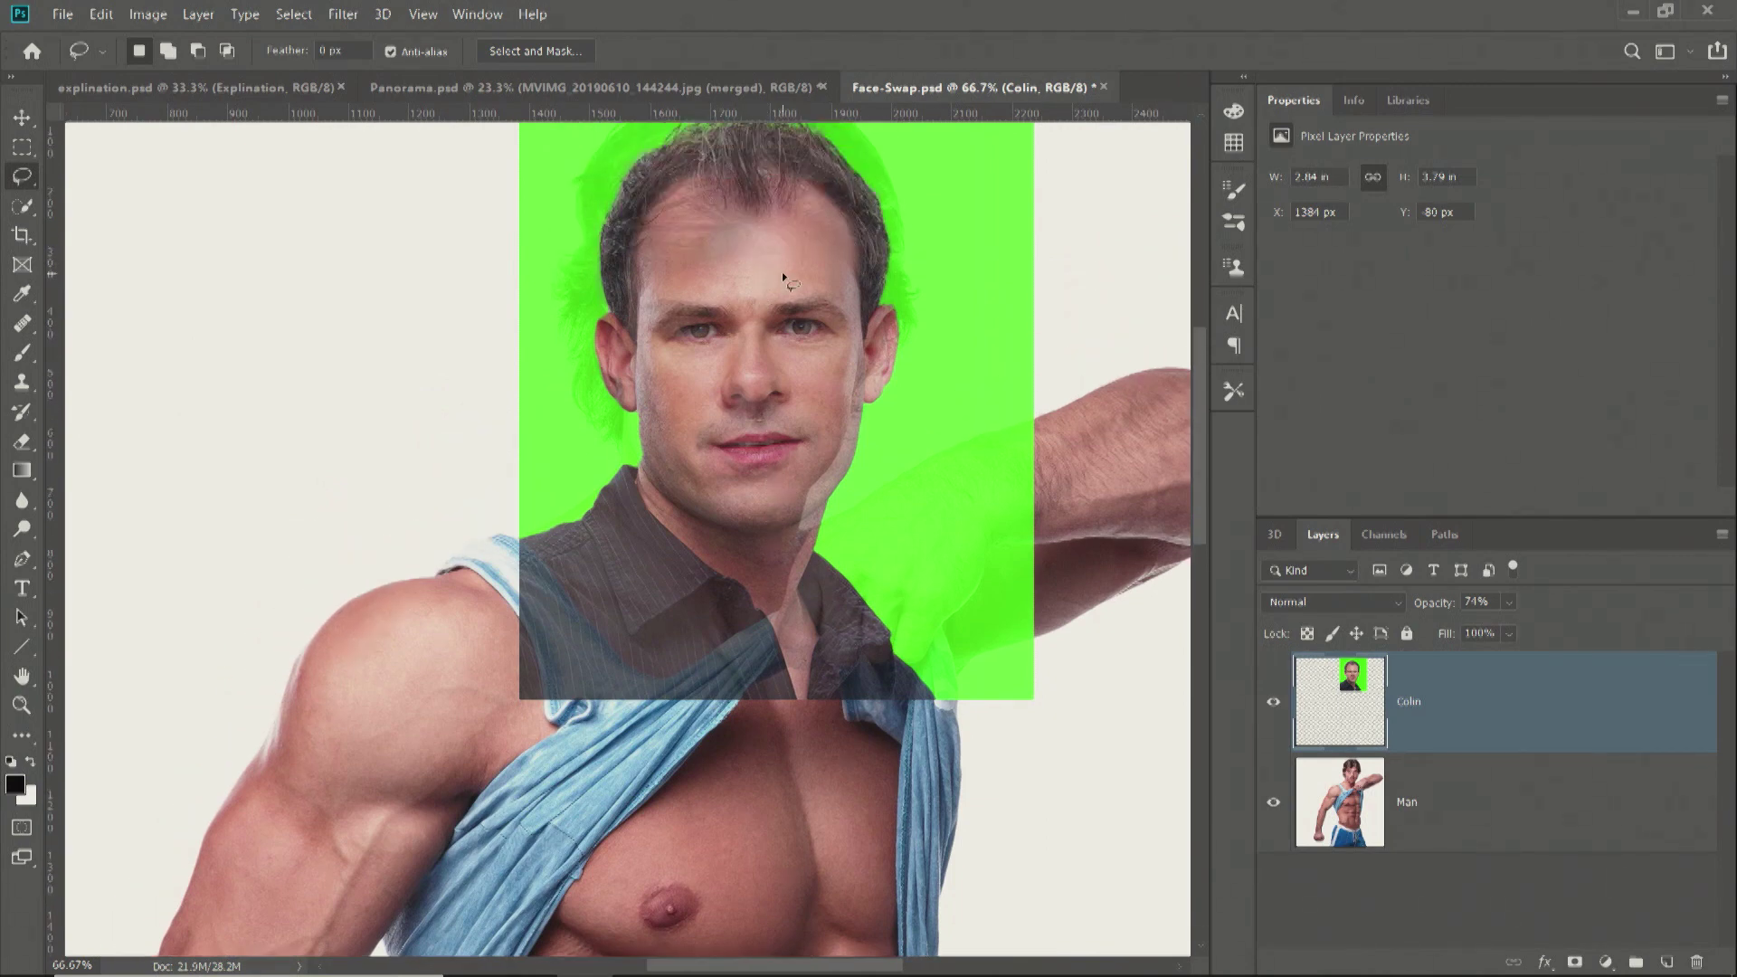
{"action": "left_click_drag", "start_coordinate": [855, 329], "coordinate": [844, 387]}
{"action": "left_click_drag", "start_coordinate": [662, 404], "coordinate": [639, 335]}
{"action": "left_click_drag", "start_coordinate": [731, 268], "coordinate": [751, 269]}
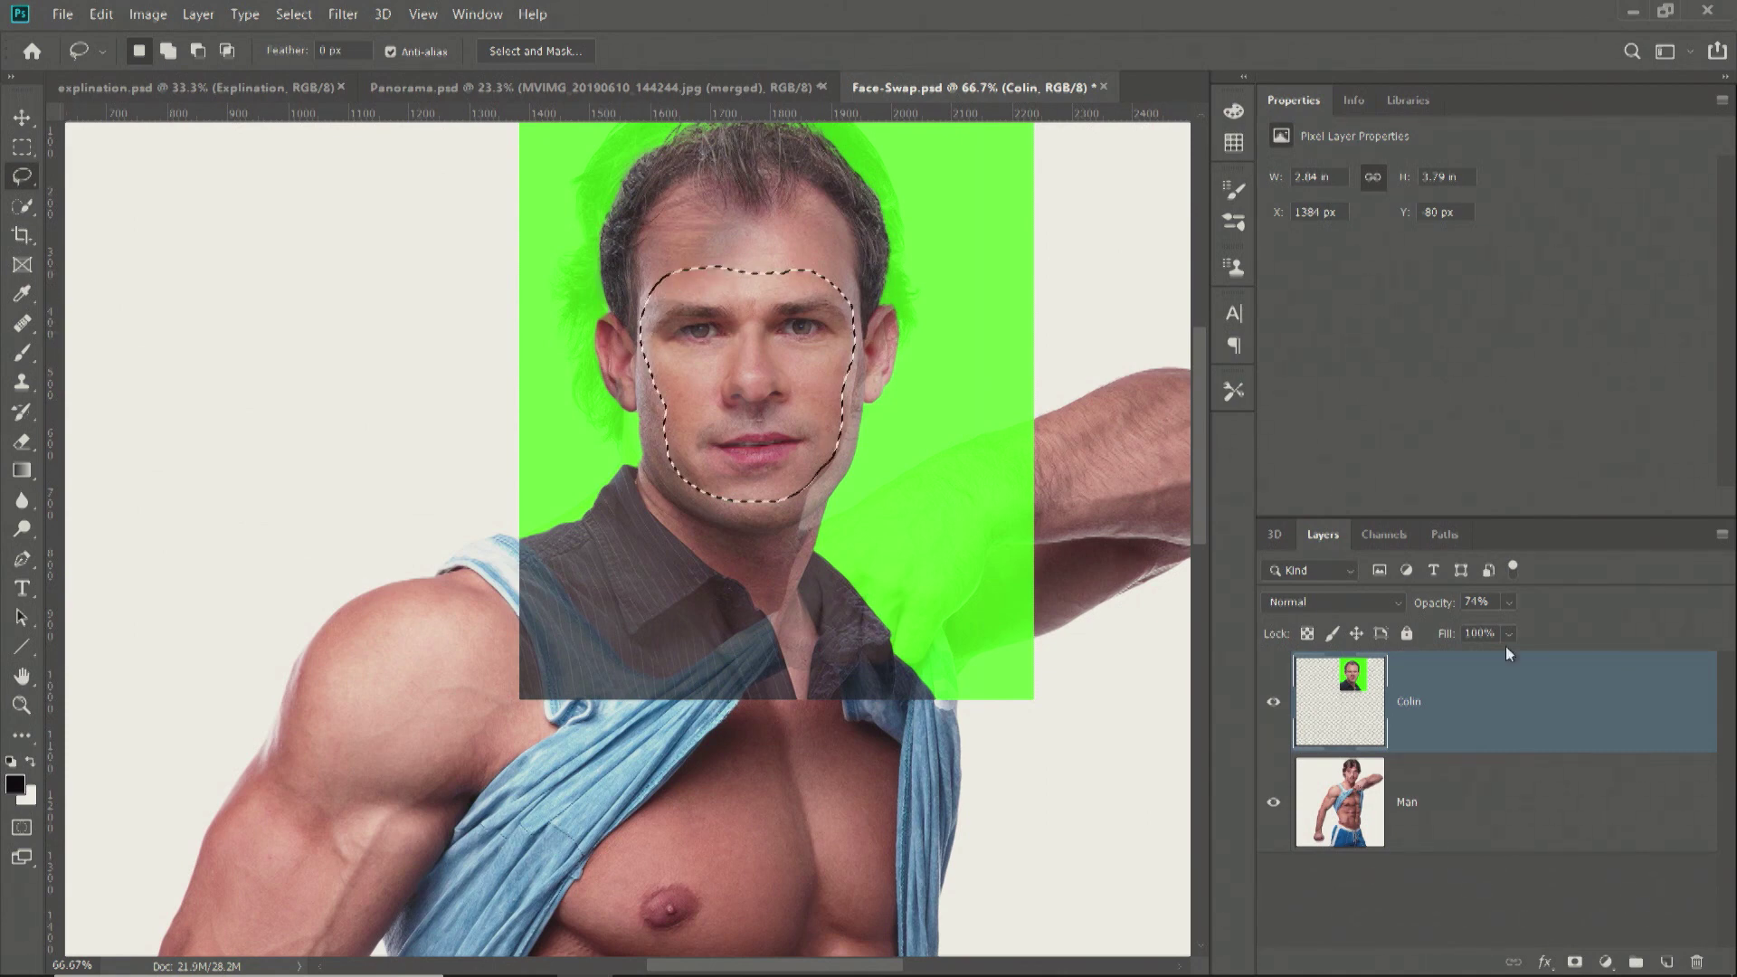
{"action": "left_click", "coordinate": [1576, 962]}
Apply Colin's layer mask permanently and toggle the Man layer to check the result.
{"action": "right_click", "coordinate": [1447, 702]}
{"action": "left_click", "coordinate": [1449, 619]}
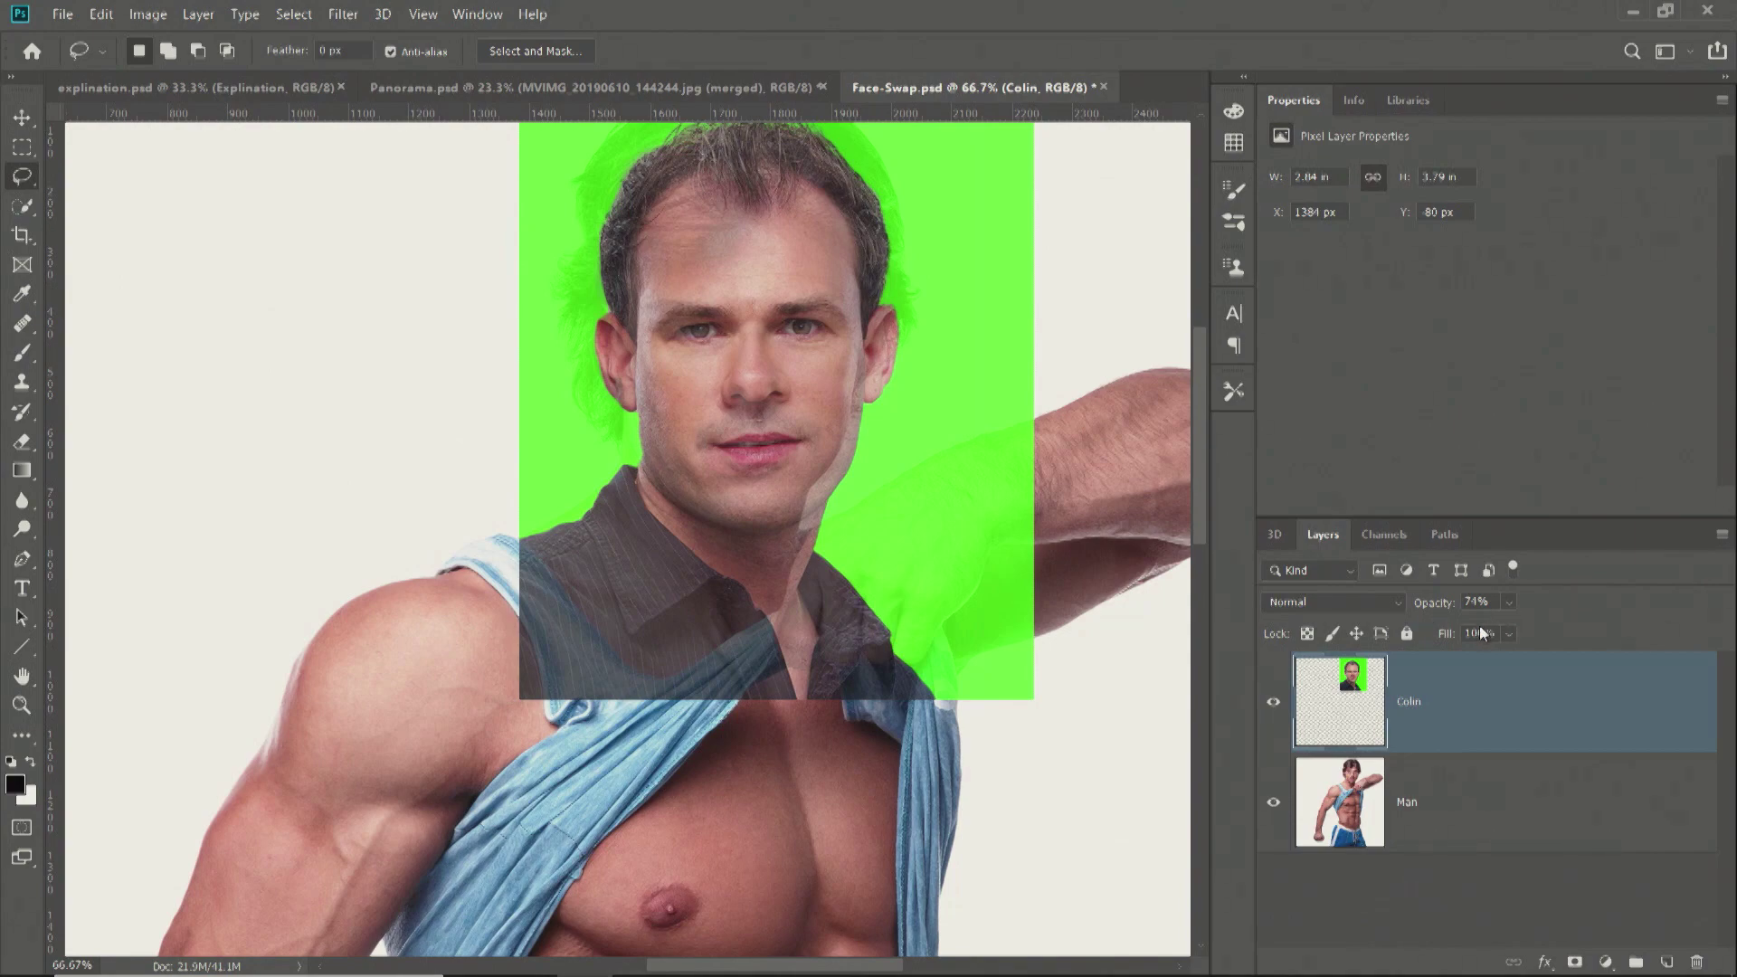
{"action": "key", "text": "ctrl+z"}
{"action": "right_click", "coordinate": [1433, 719]}
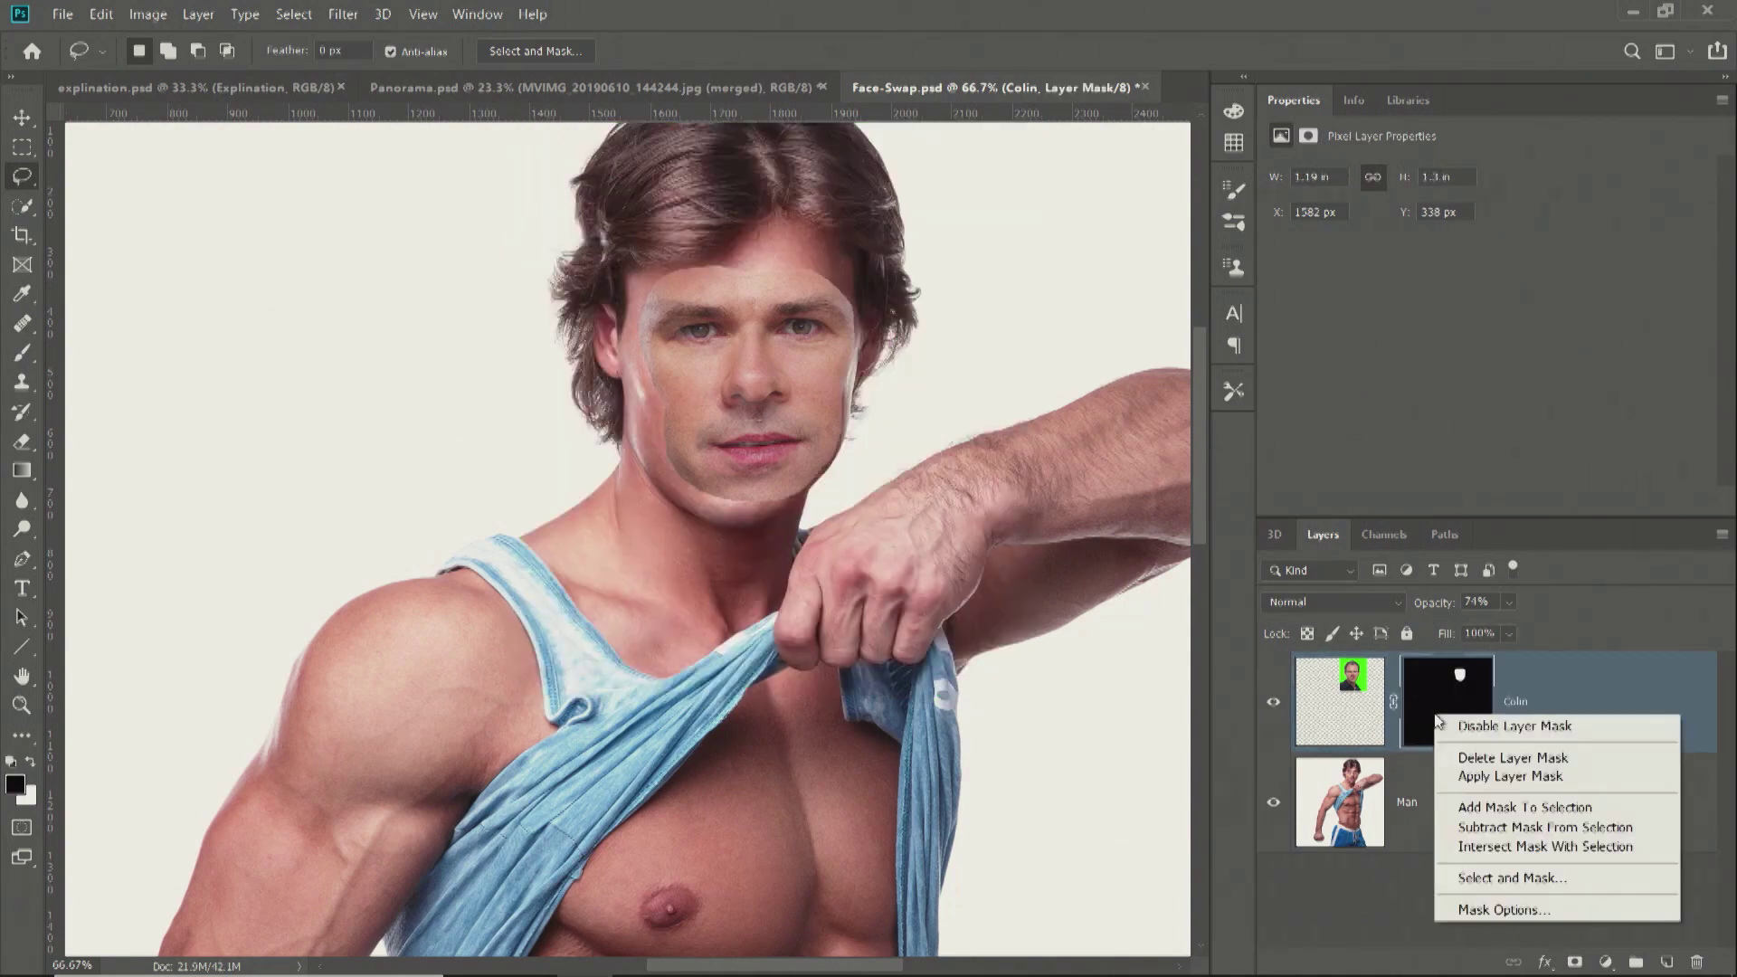
{"action": "left_click", "coordinate": [1520, 781]}
{"action": "left_click", "coordinate": [1274, 801]}
{"action": "left_click", "coordinate": [1274, 801]}
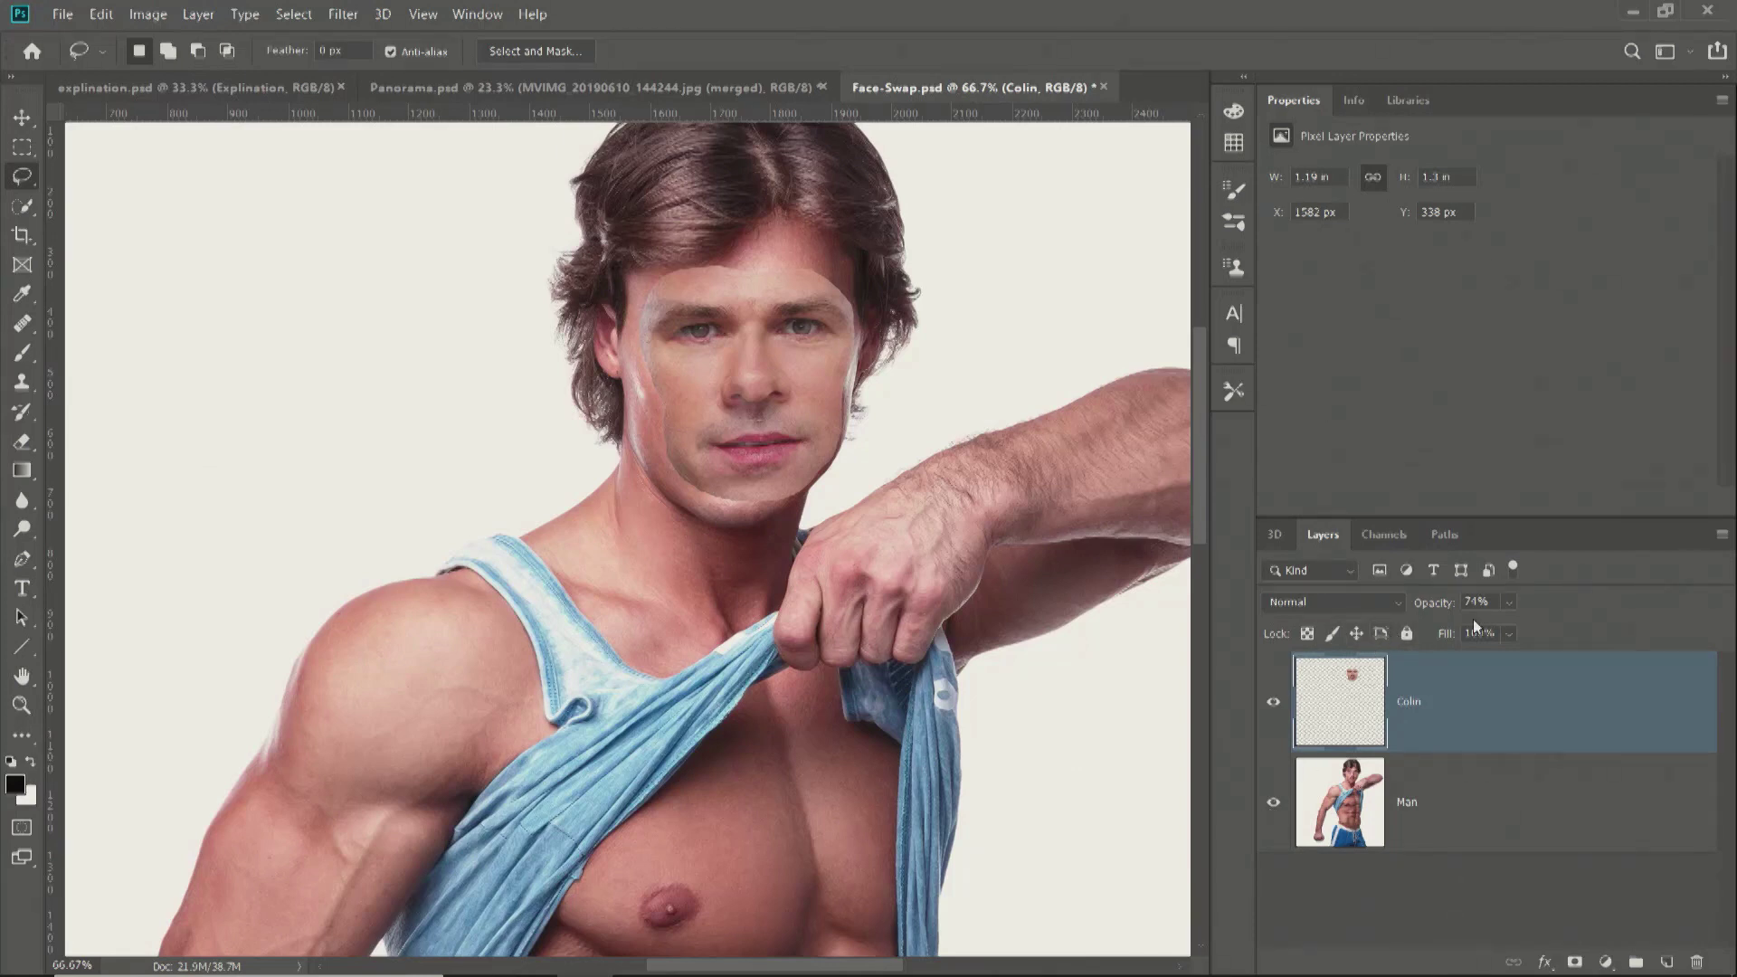
Set Colin's opacity to 100%, load his face outline as a selection, and target the Man layer.
{"action": "left_click_drag", "start_coordinate": [1435, 605], "coordinate": [1556, 626]}
{"action": "left_click", "coordinate": [1352, 721], "text": "ctrl"}
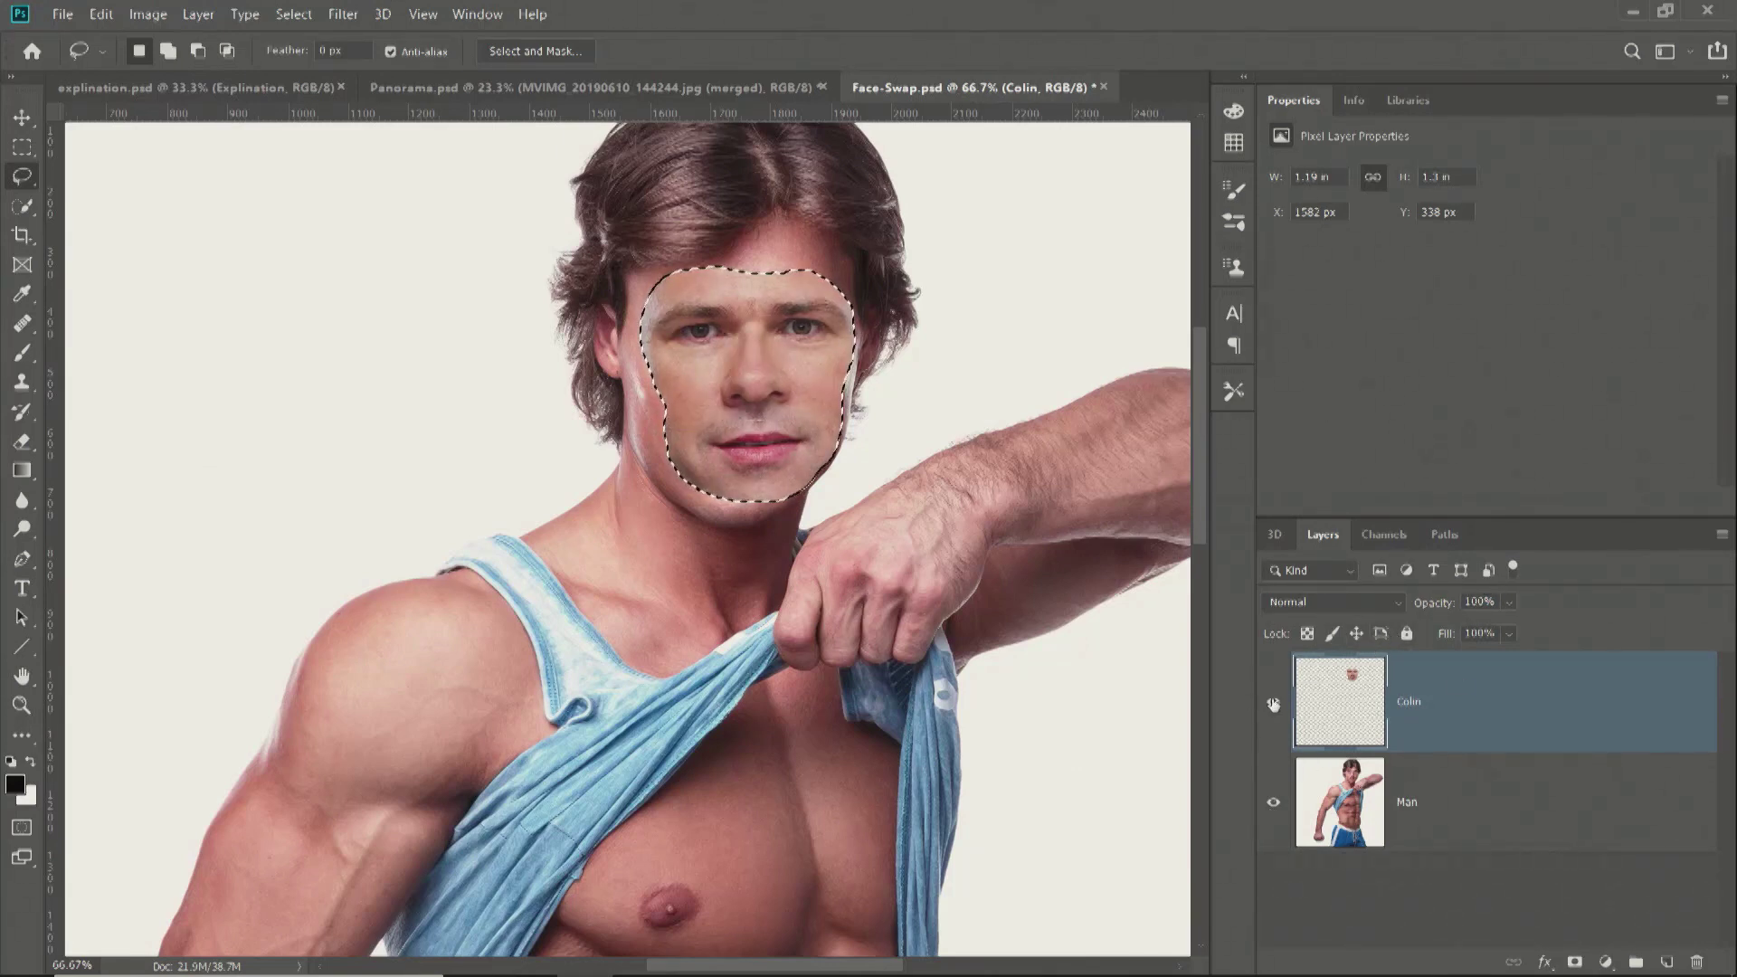
{"action": "left_click", "coordinate": [1274, 704]}
{"action": "left_click", "coordinate": [1407, 802]}
Contract the selection by 5 px, delete the man's original face, and deselect.
{"action": "left_click", "coordinate": [294, 14]}
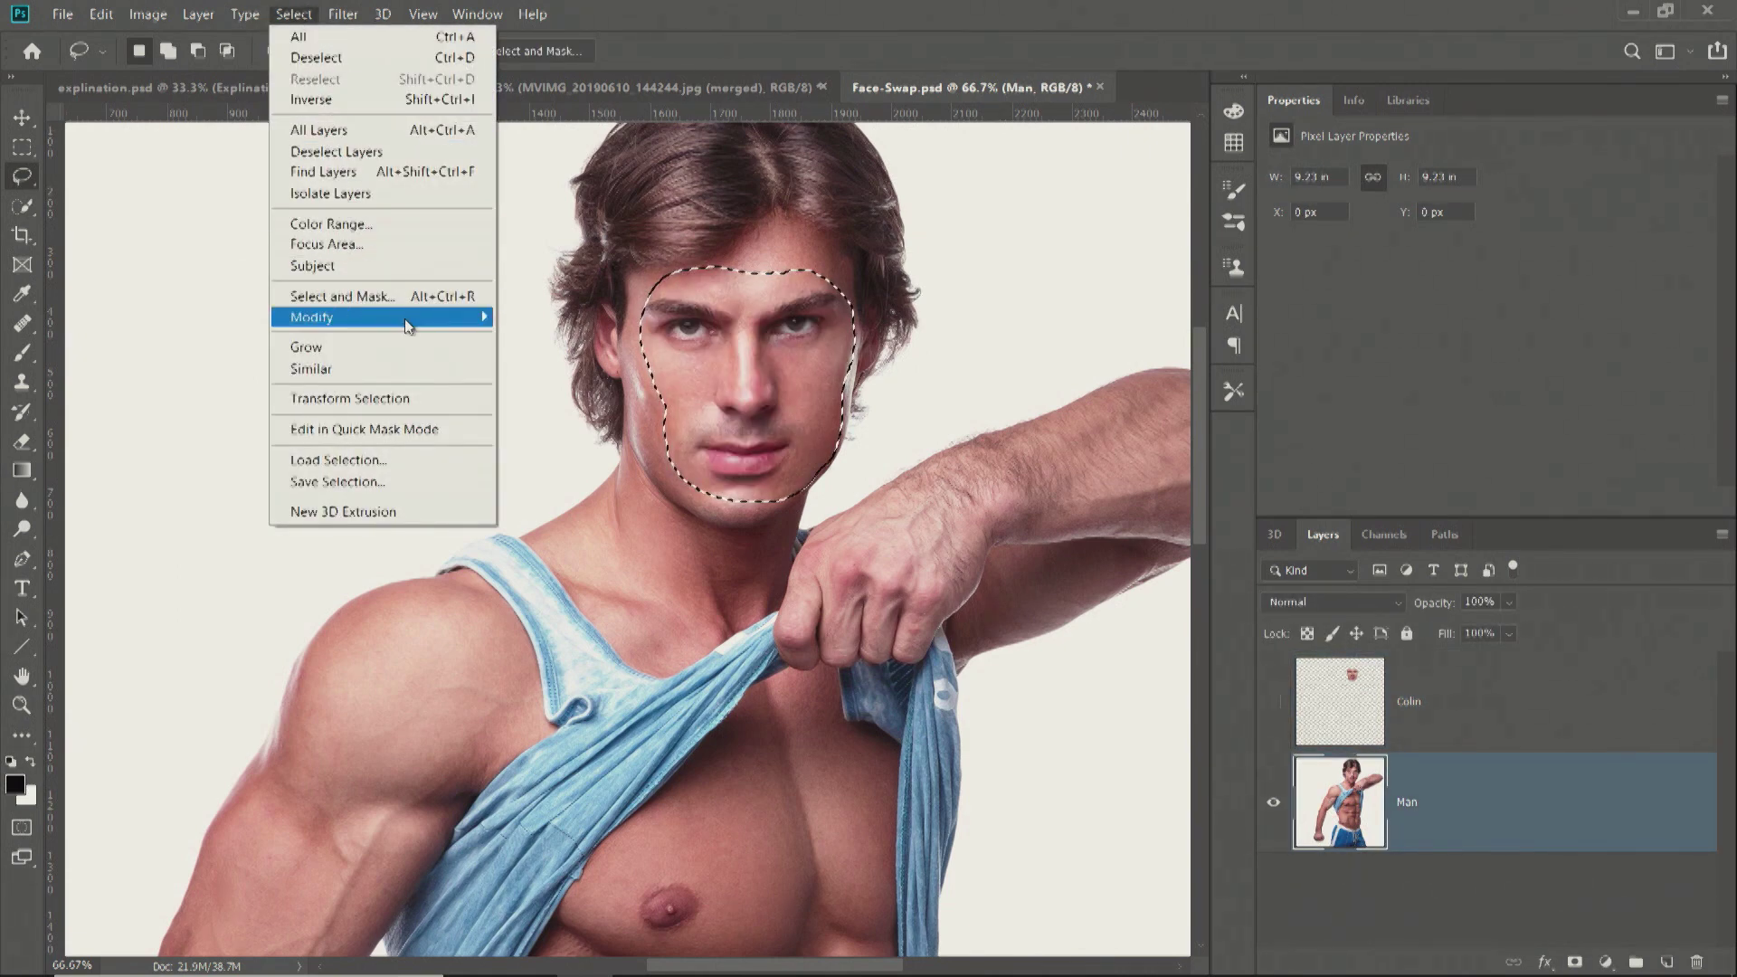
{"action": "left_click", "coordinate": [535, 380]}
{"action": "type", "text": "5"}
{"action": "left_click", "coordinate": [976, 307]}
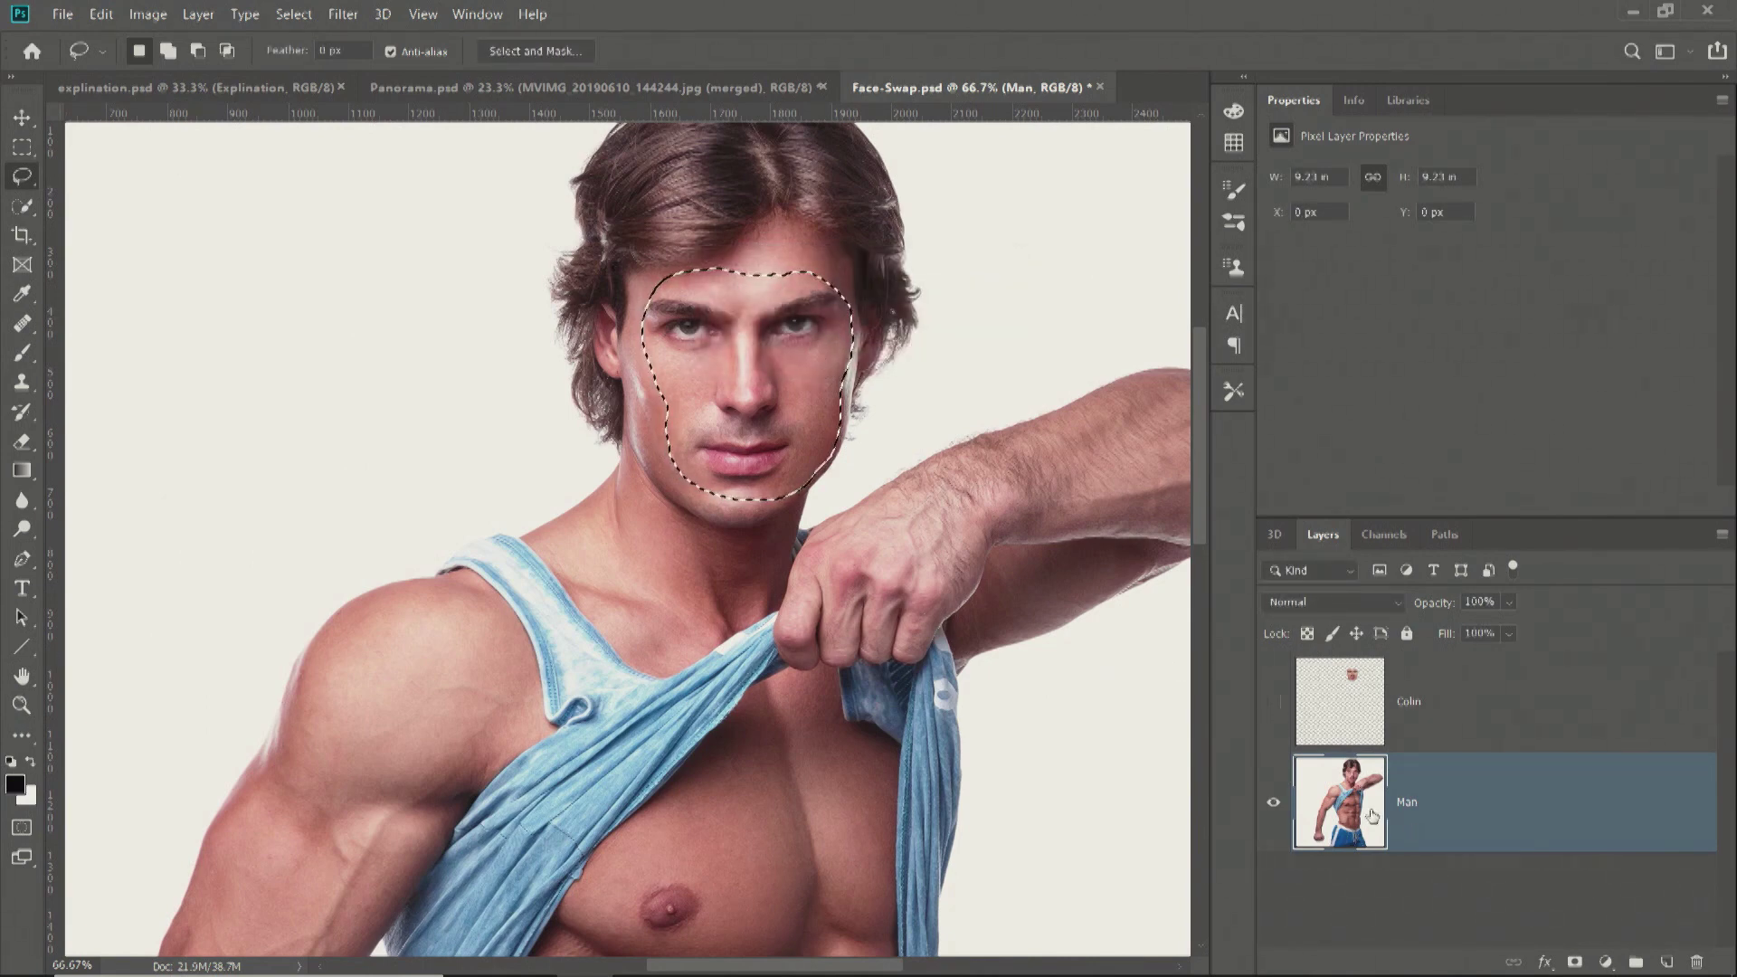
{"action": "key", "text": "Delete"}
{"action": "left_click", "coordinate": [1273, 702]}
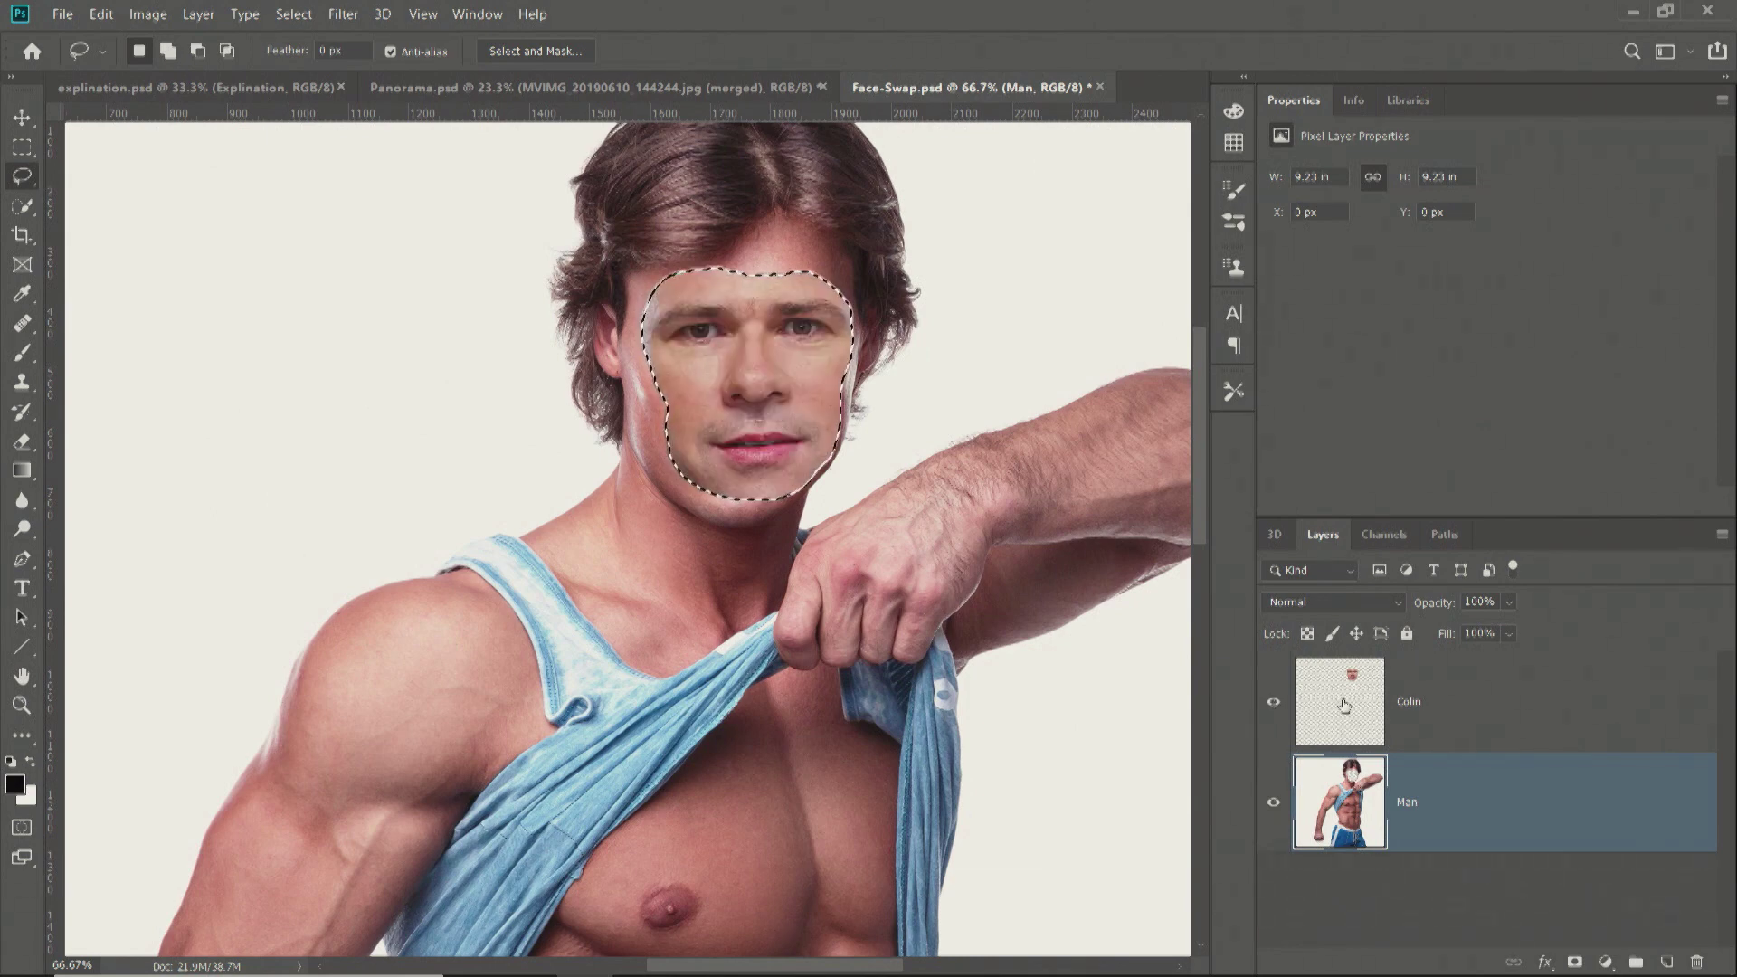
{"action": "key", "text": "ctrl+d"}
{"action": "left_click", "coordinate": [1362, 726], "text": "shift"}
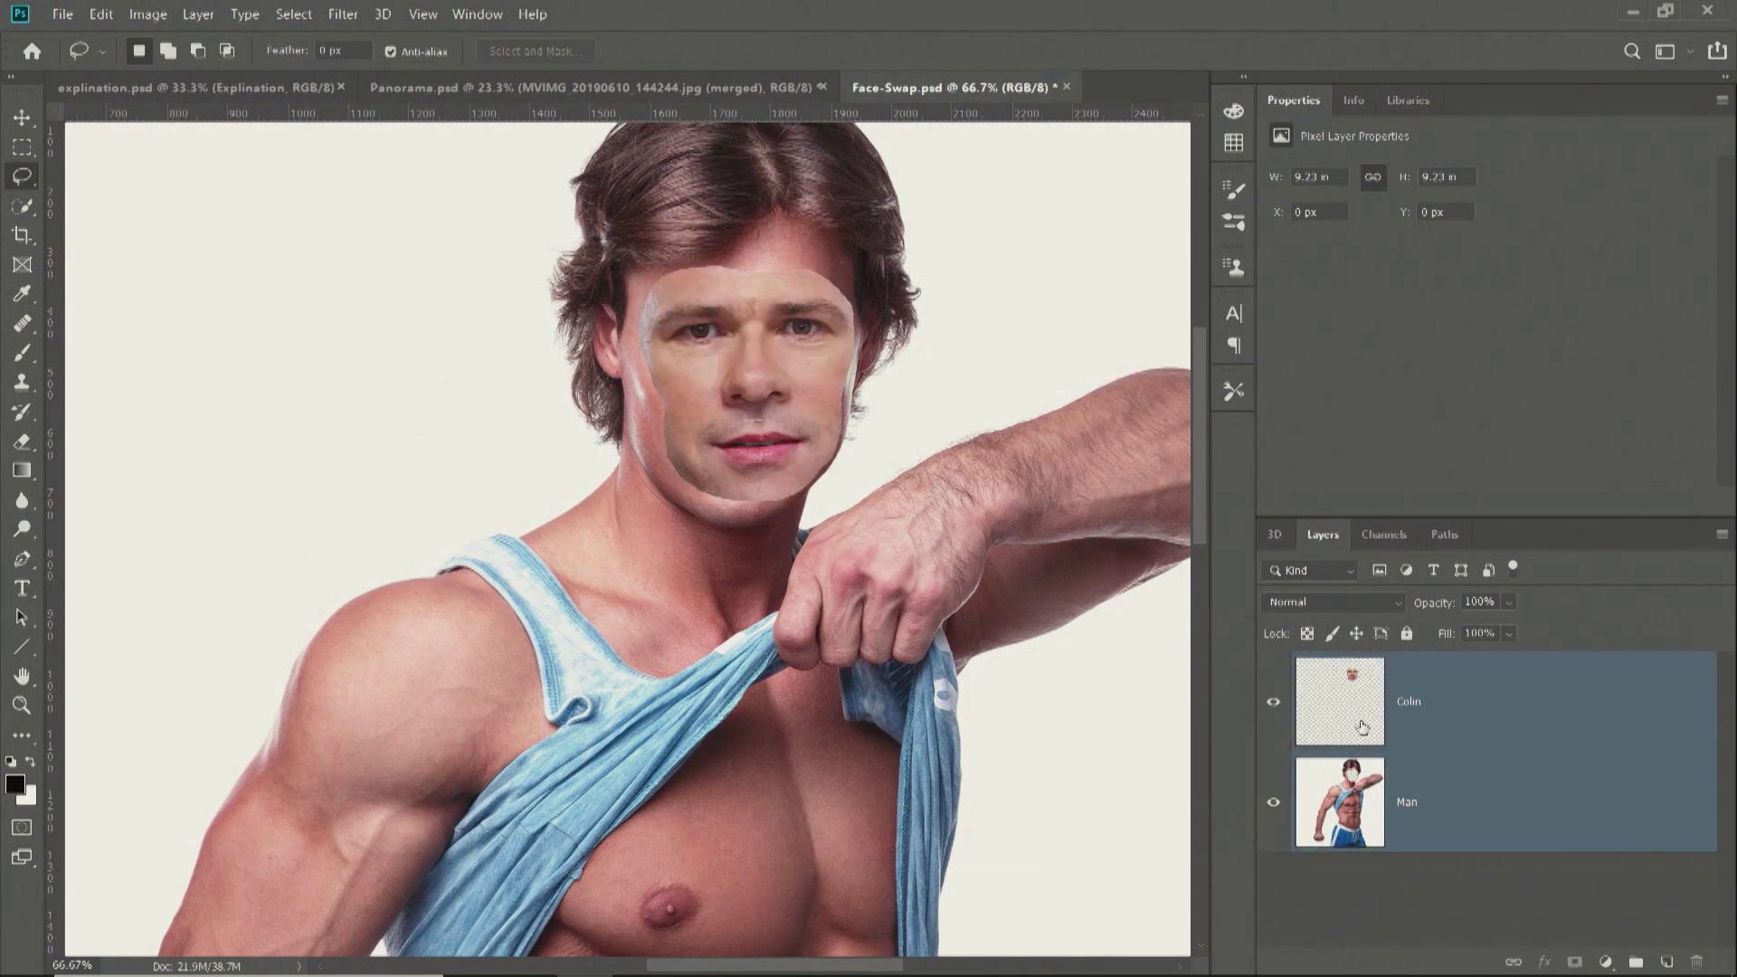
Auto-blend the Colin and Man layers as Panorama with Seamless Tones and Colors.
{"action": "left_click", "coordinate": [134, 16]}
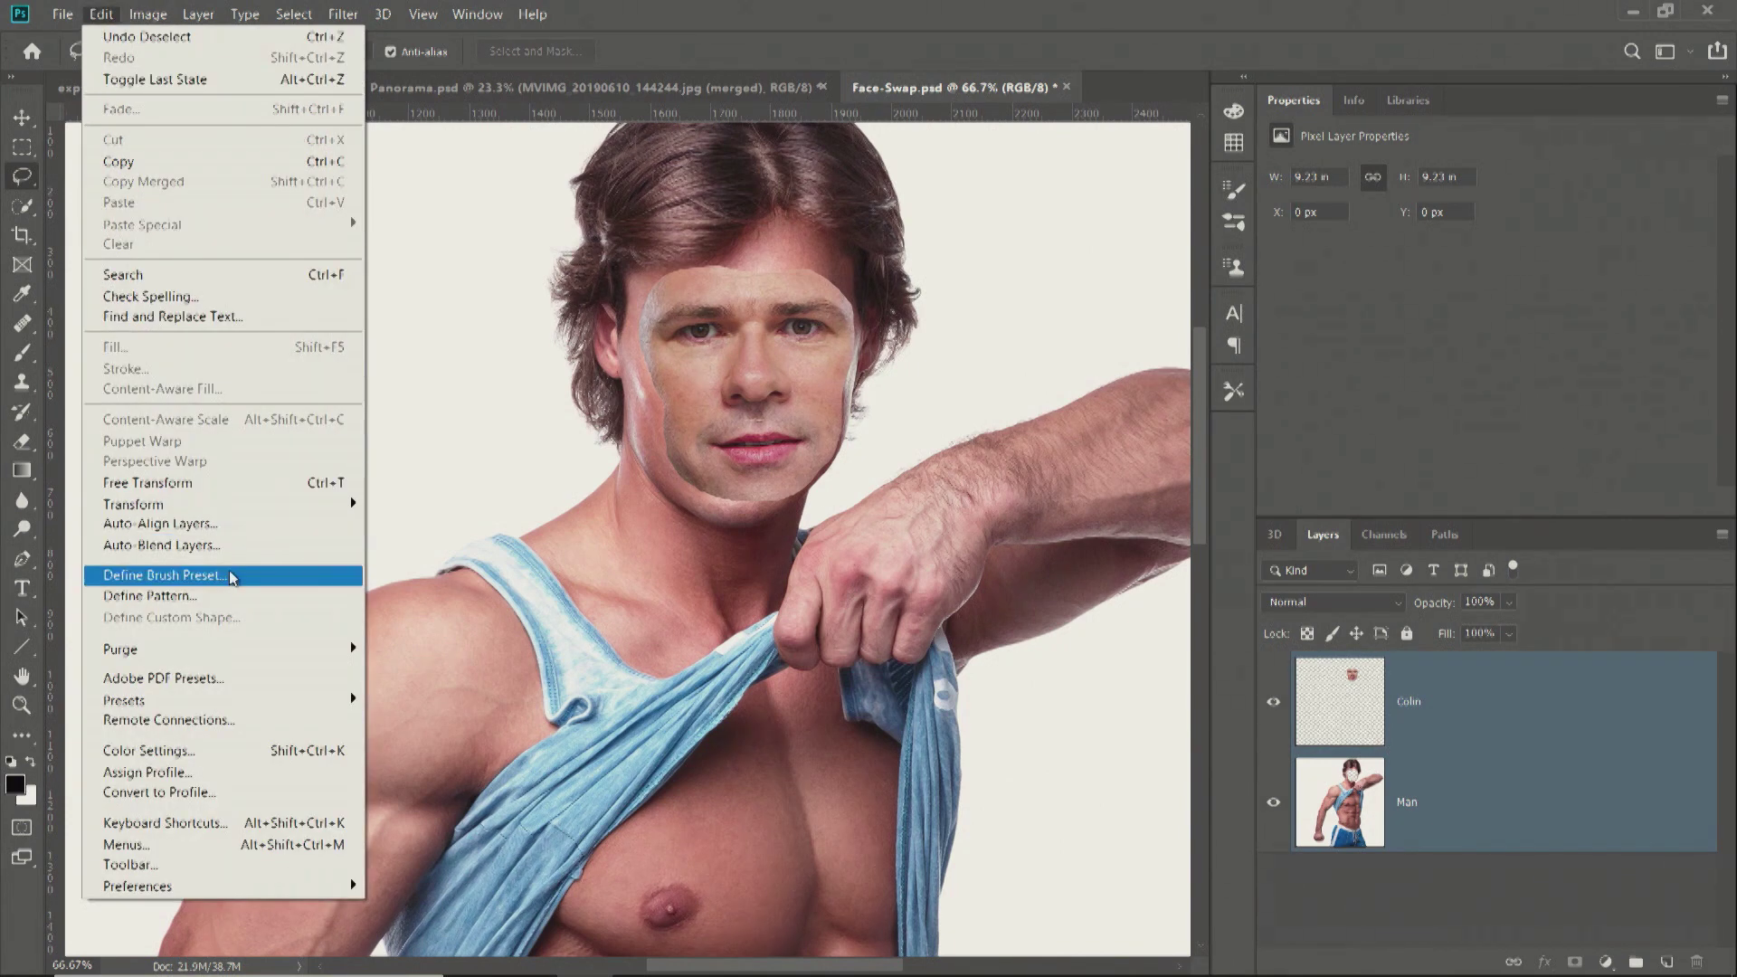
{"action": "left_click", "coordinate": [239, 548]}
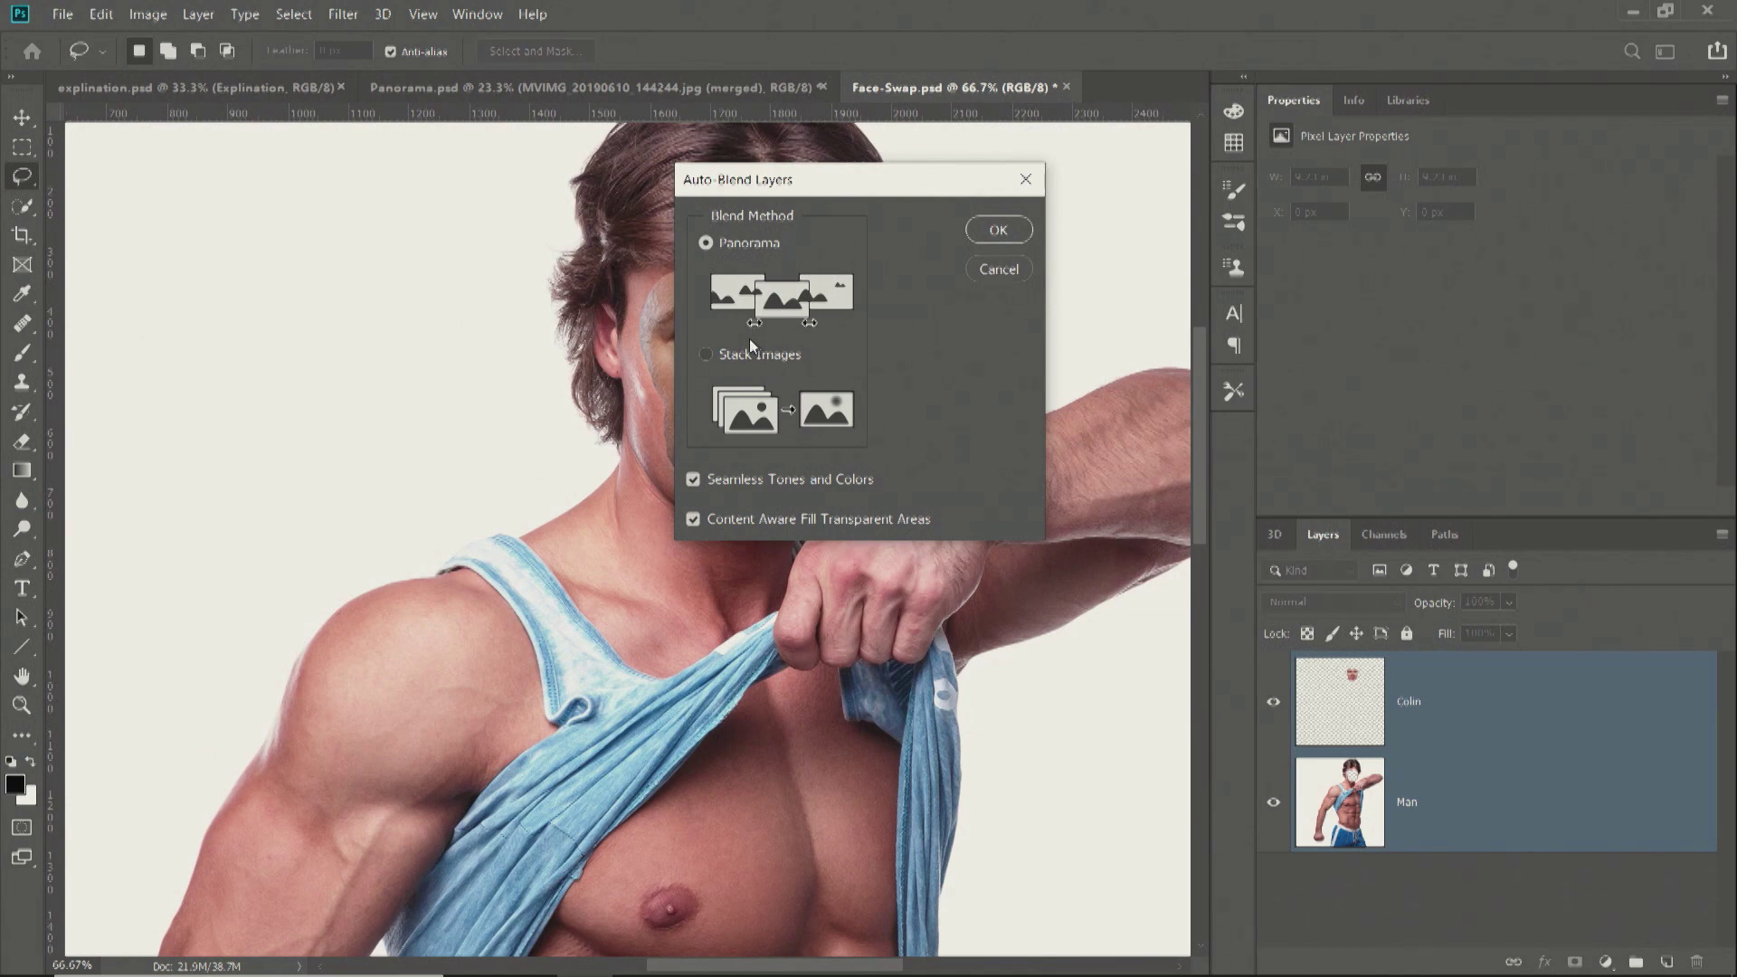
{"action": "left_click", "coordinate": [996, 232]}
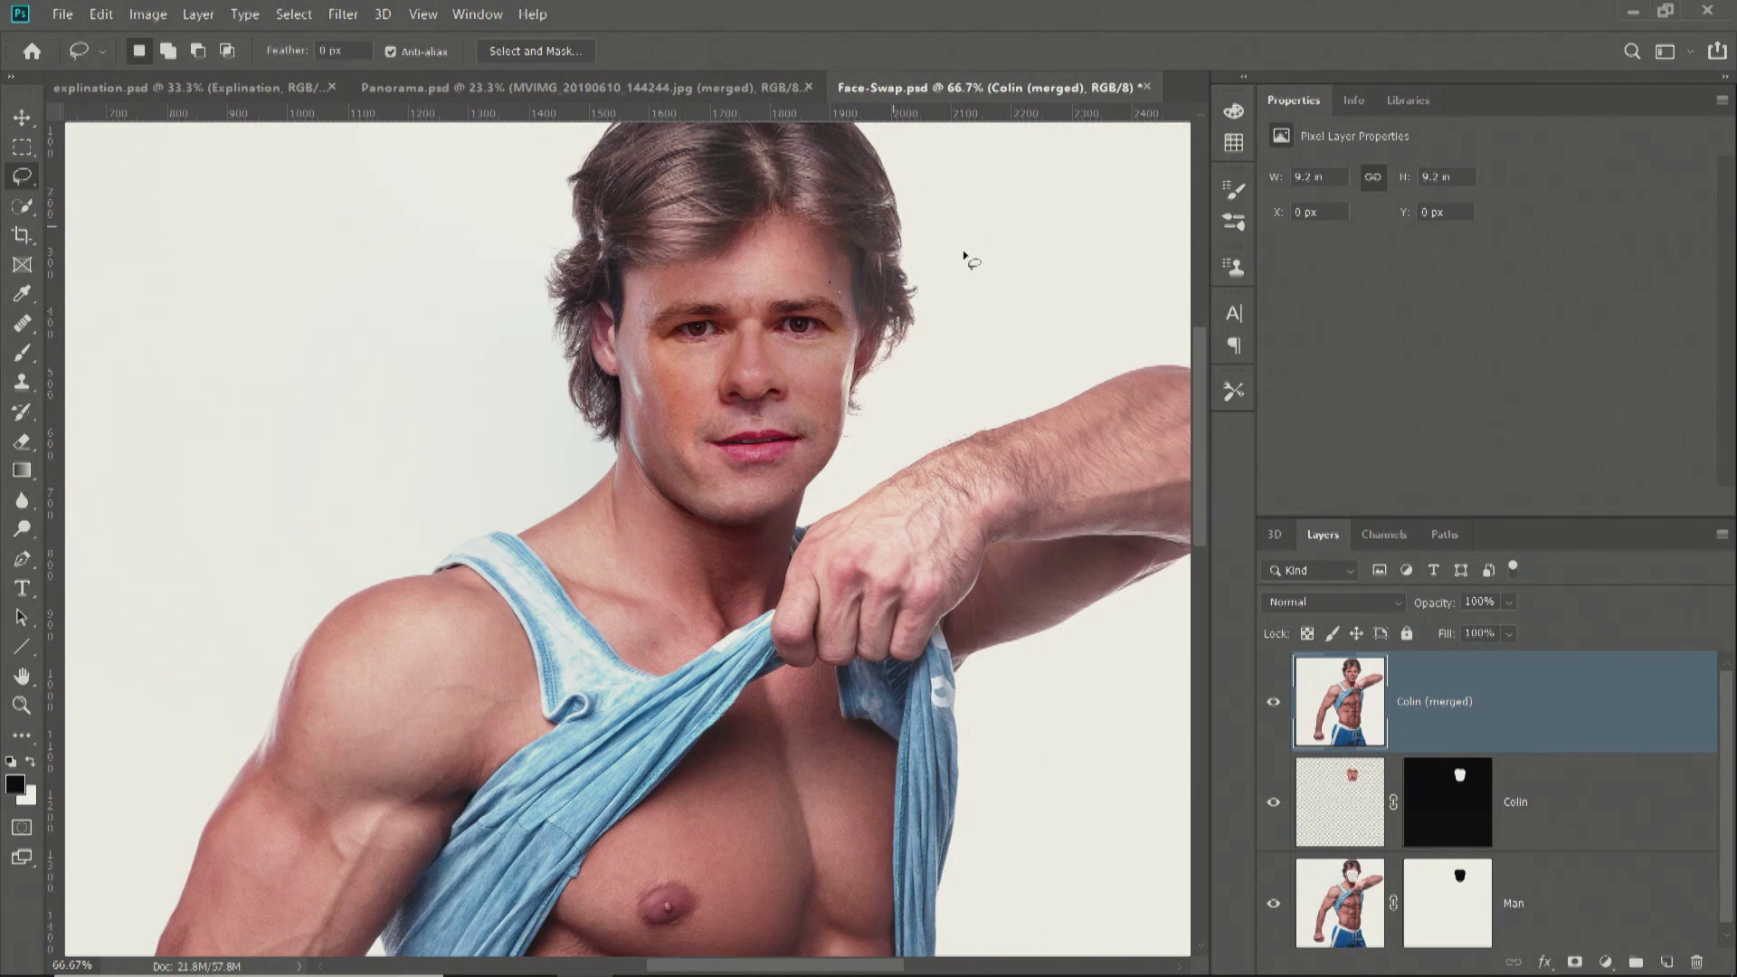
{"action": "left_click", "coordinate": [340, 20]}
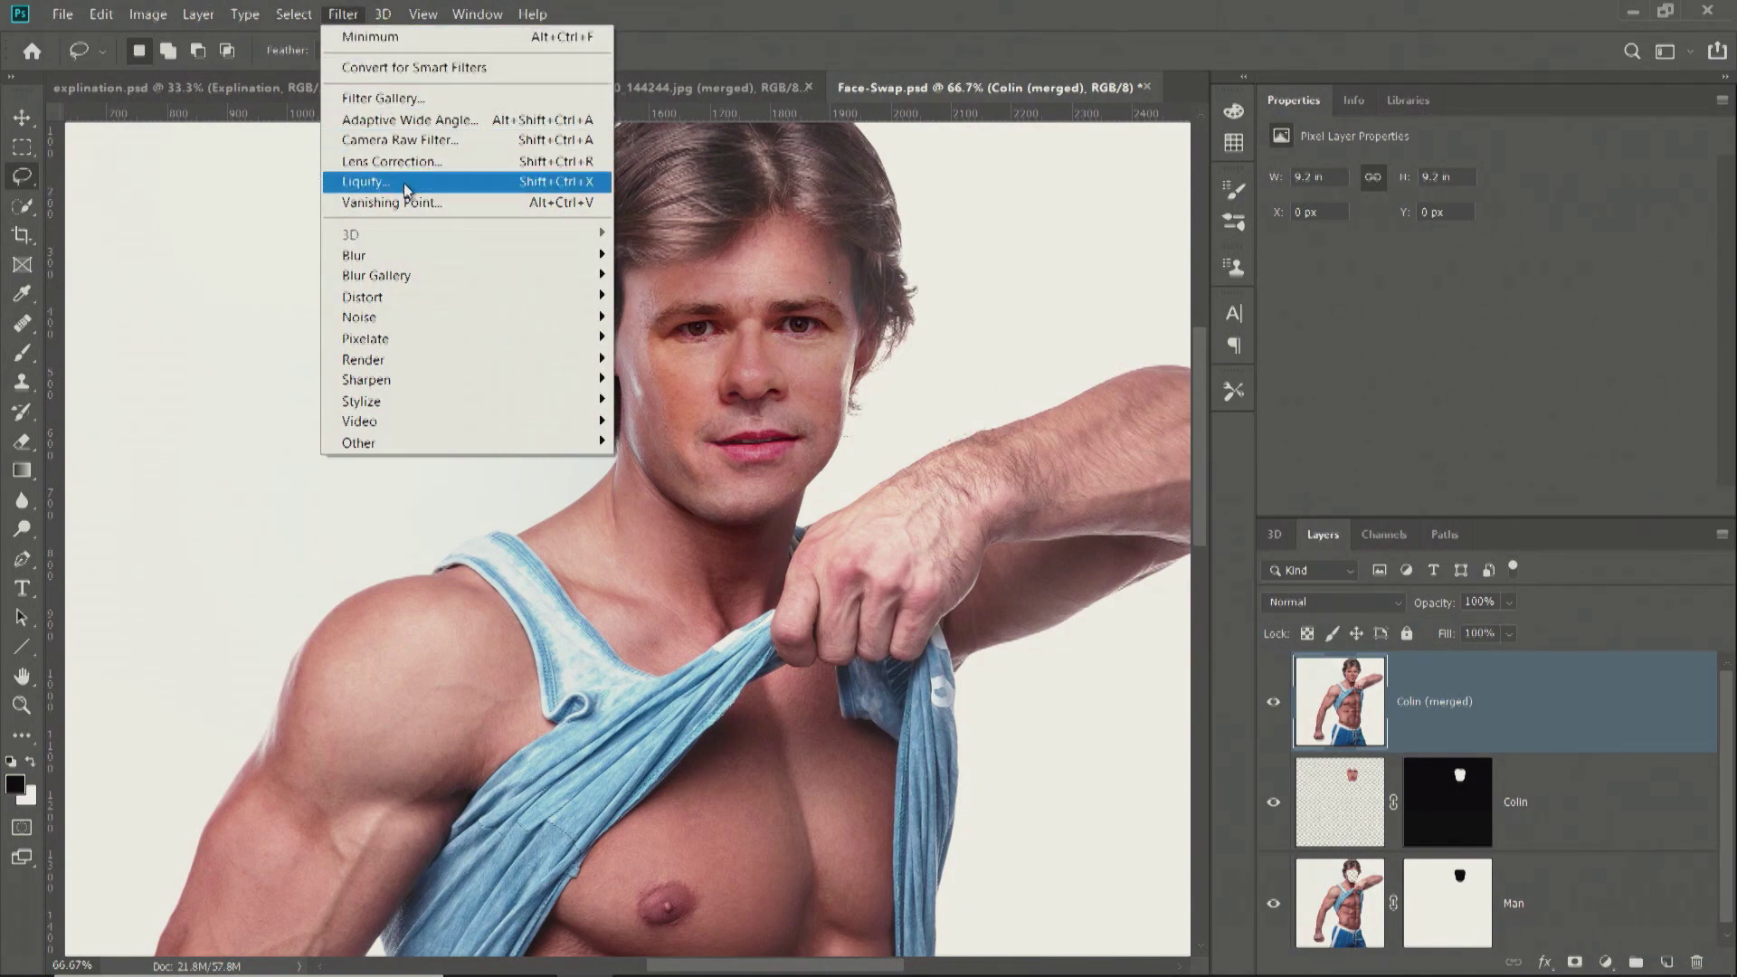
Duplicate the Colin (merged) layer to create a copy.
{"action": "left_click", "coordinate": [404, 184]}
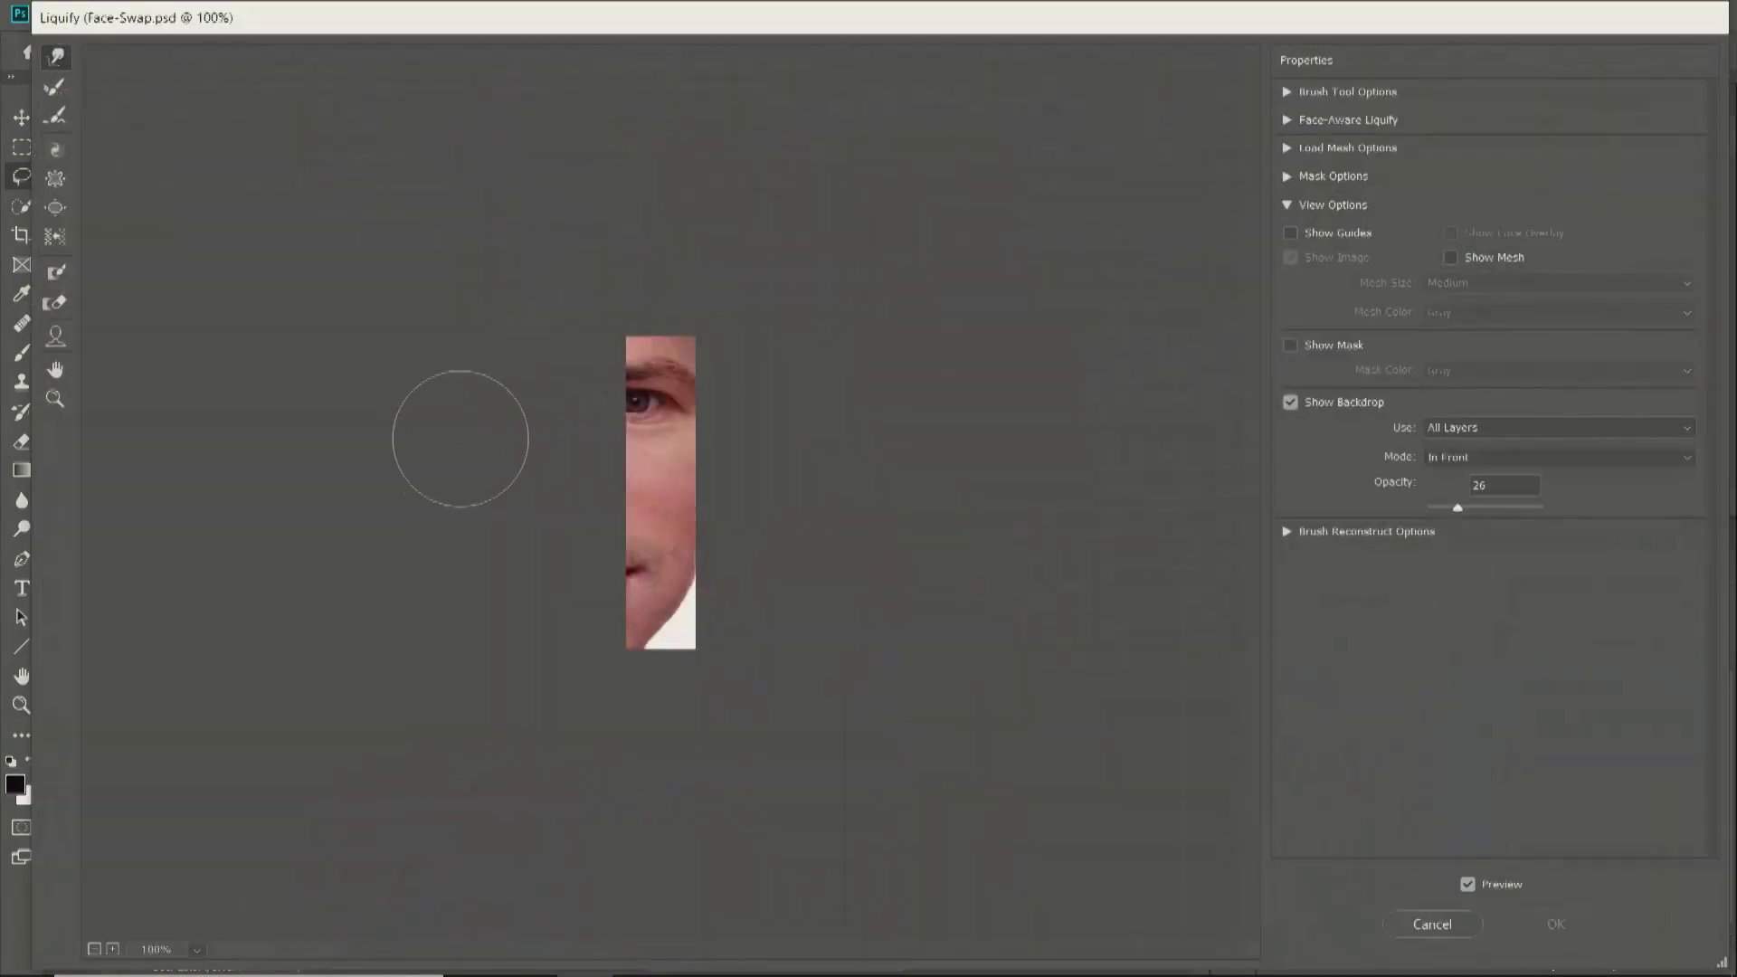
{"action": "left_click", "coordinate": [1417, 921]}
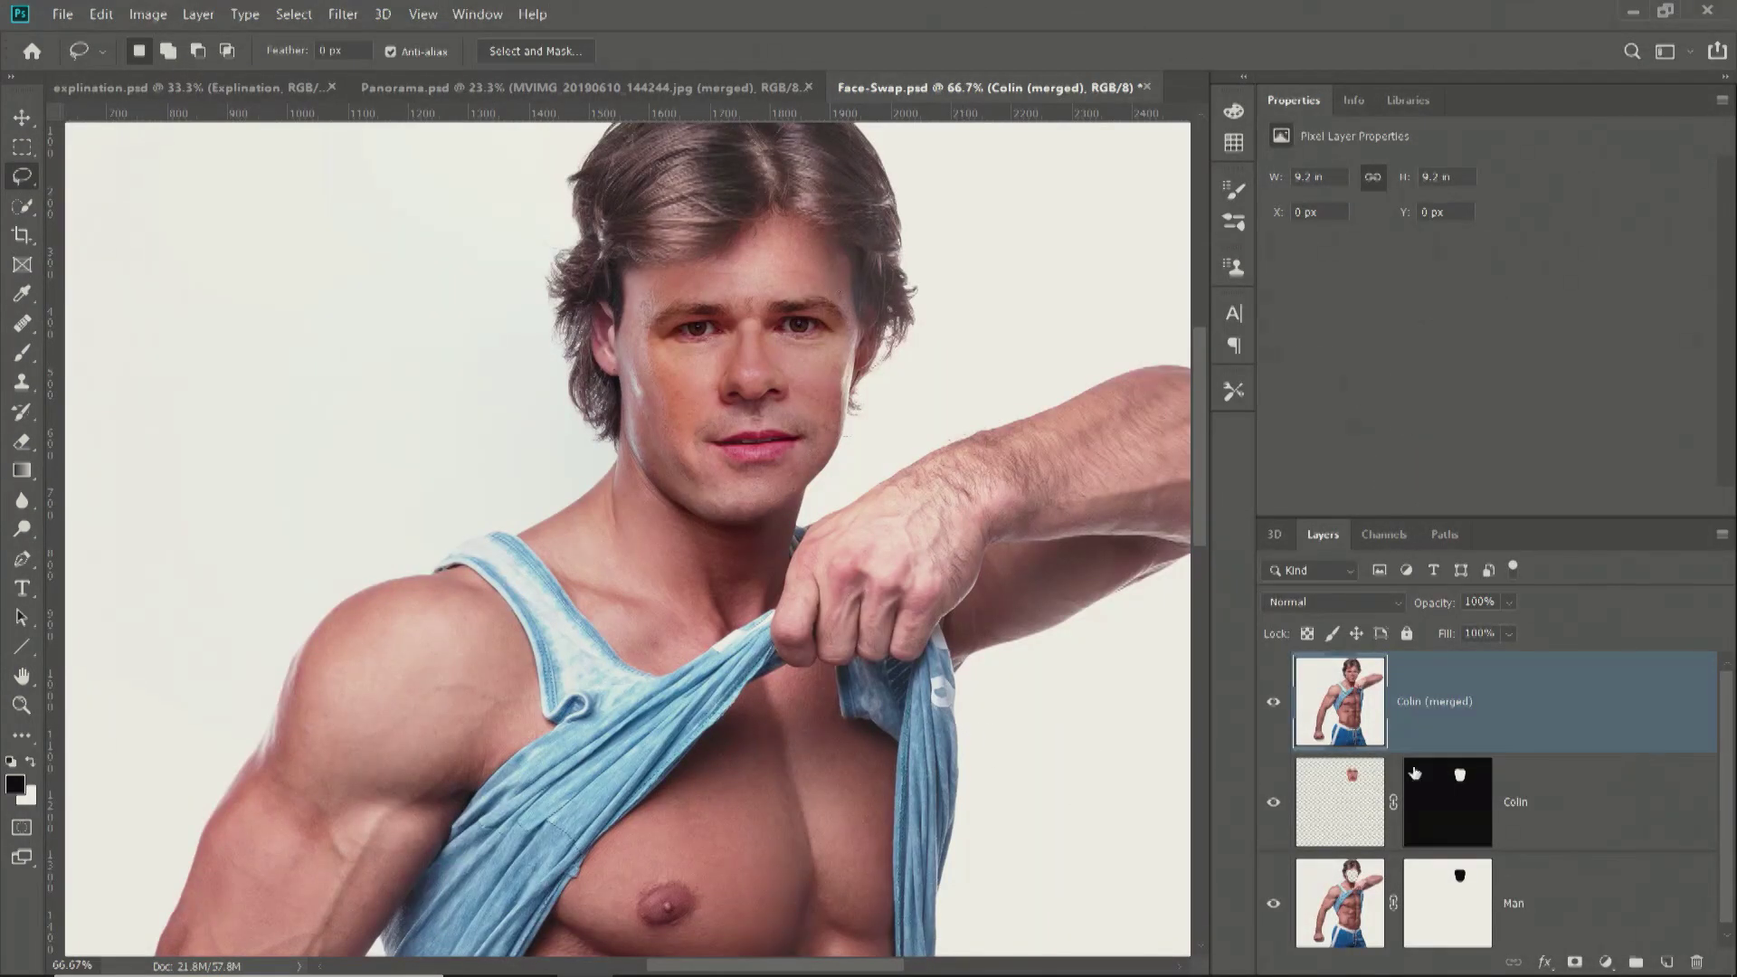
{"action": "left_click_drag", "start_coordinate": [1334, 712], "coordinate": [1669, 961]}
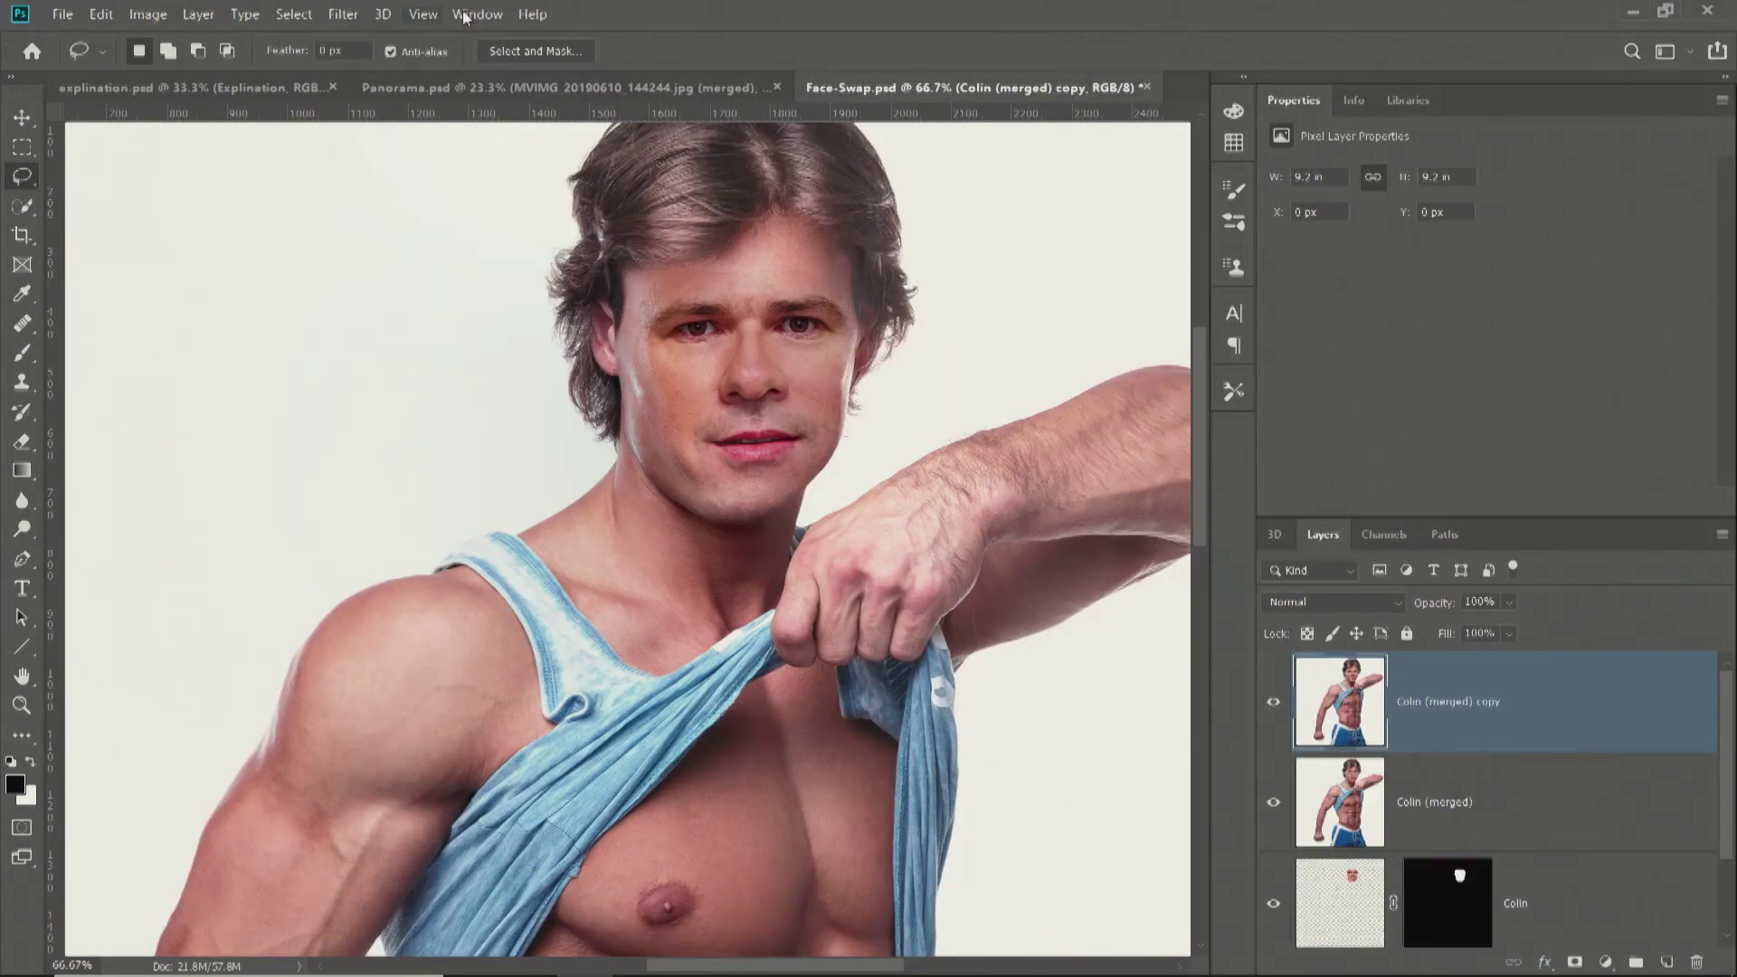
Apply Face-Aware Liquify to the copy with Smile 100 and Mouth Width 19.
{"action": "left_click", "coordinate": [361, 24]}
{"action": "mouse_move", "coordinate": [294, 16]}
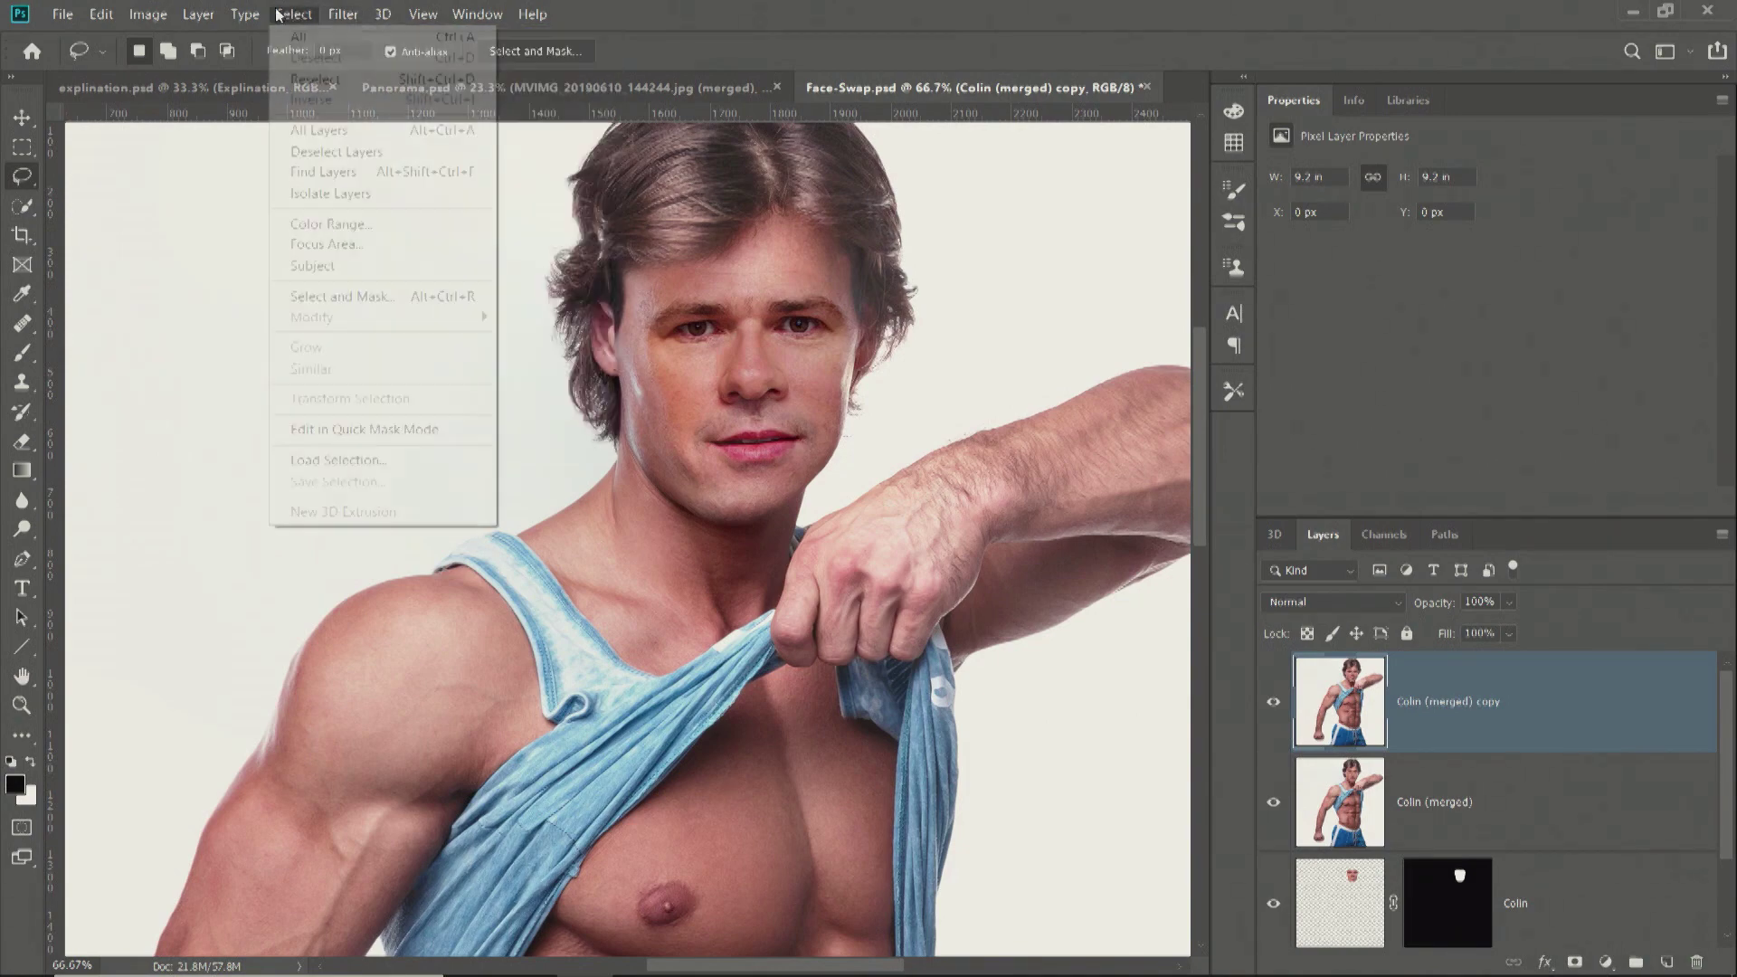
{"action": "left_click", "coordinate": [419, 184]}
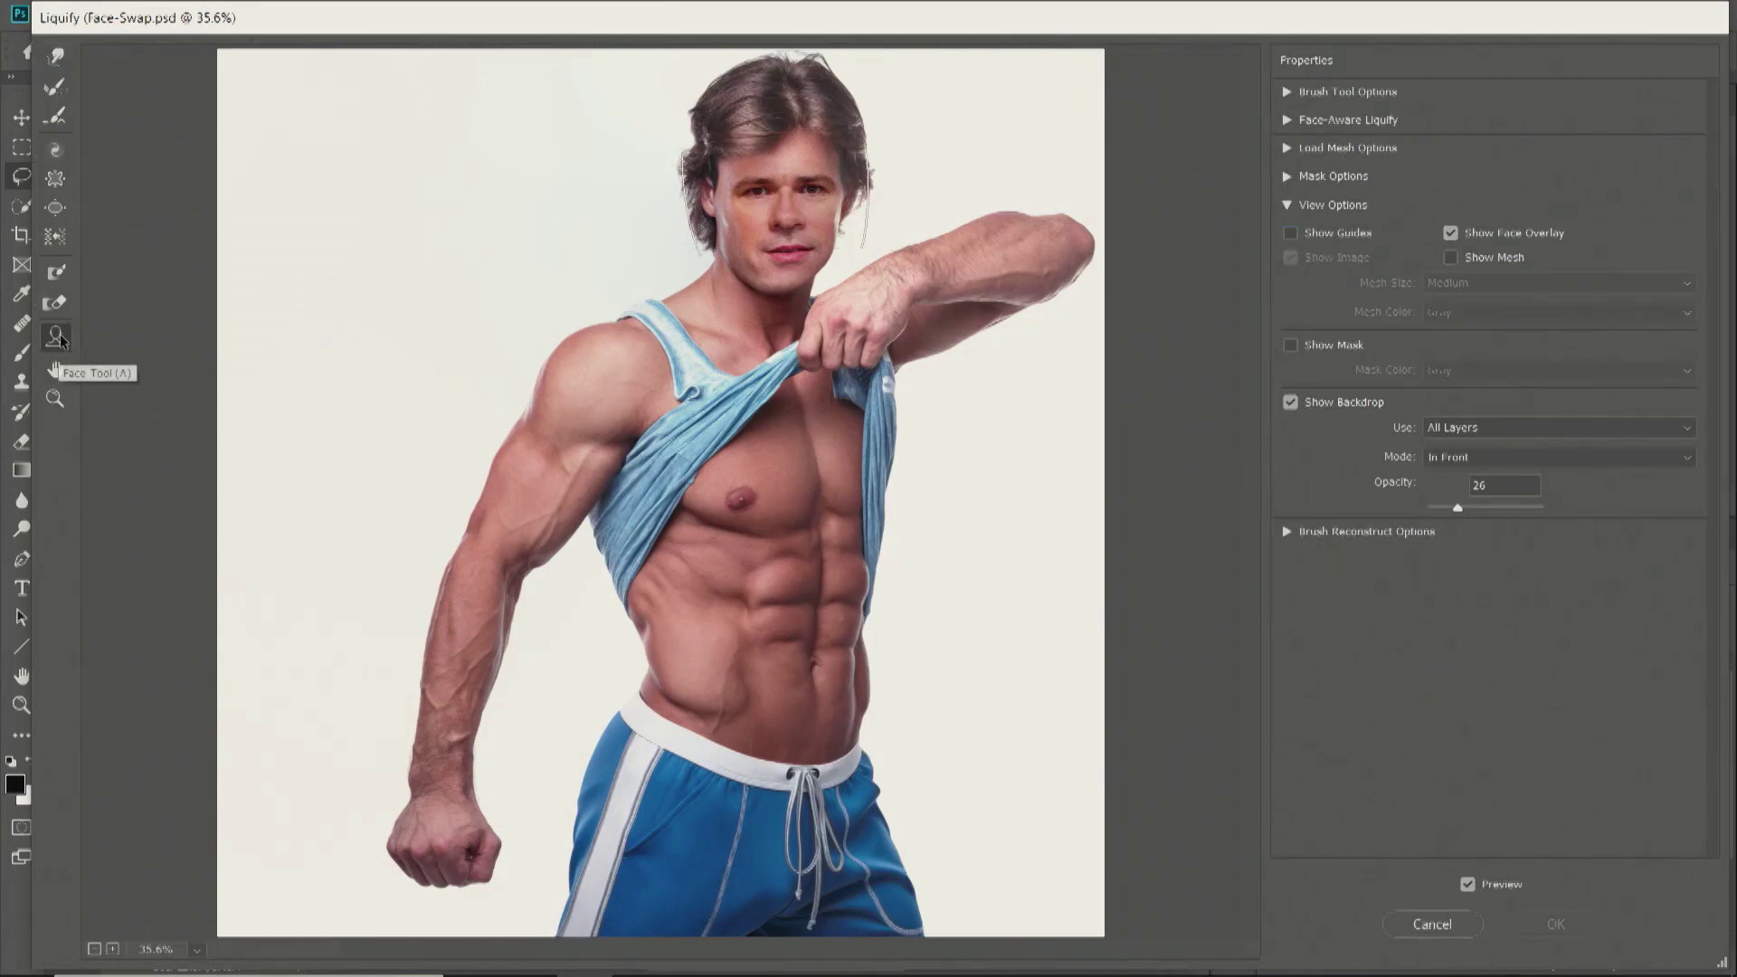
{"action": "left_click", "coordinate": [56, 337]}
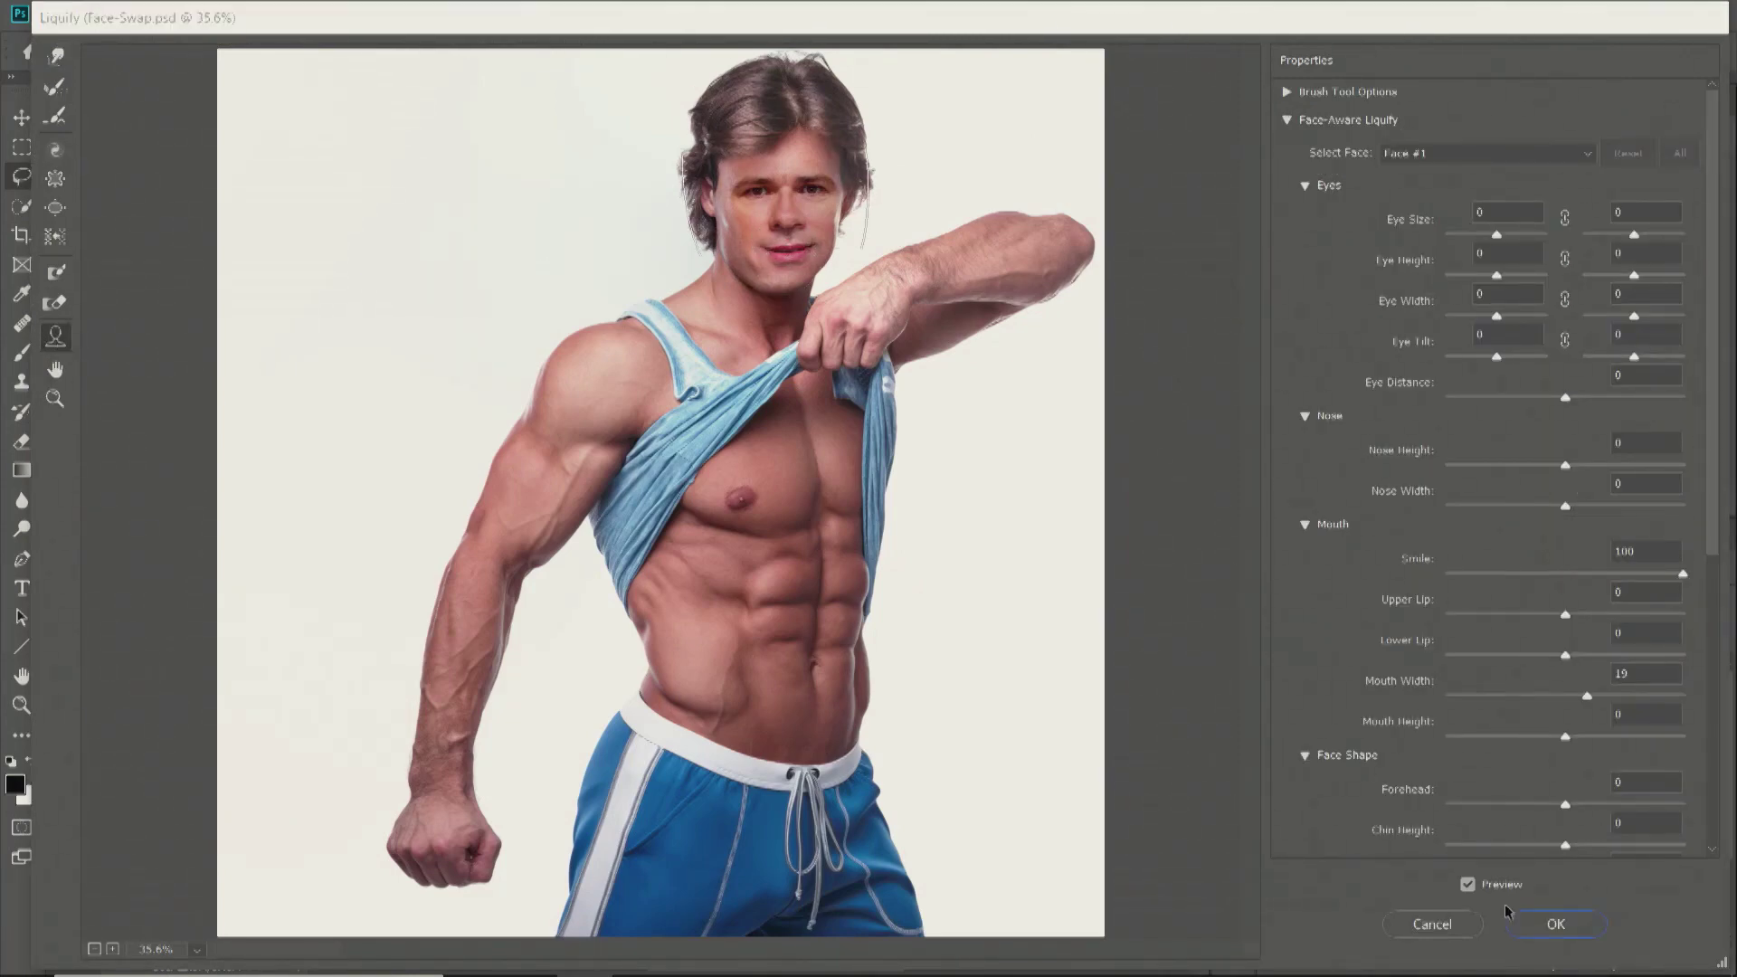
{"action": "left_click", "coordinate": [1556, 924]}
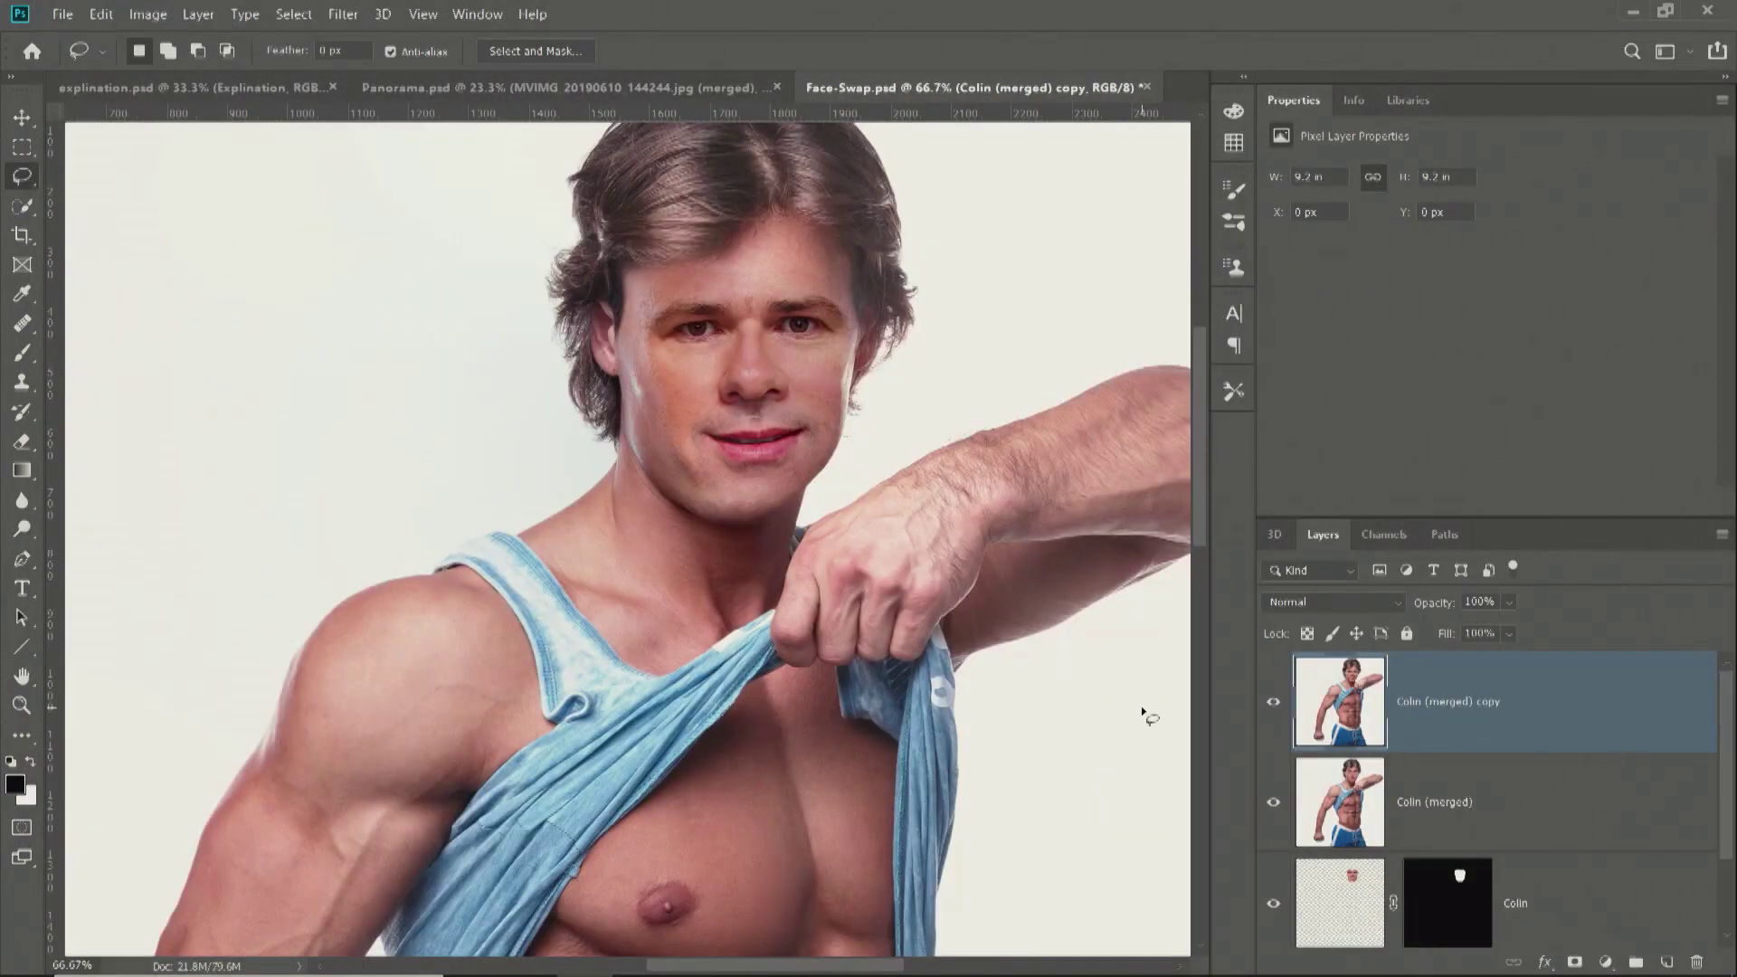